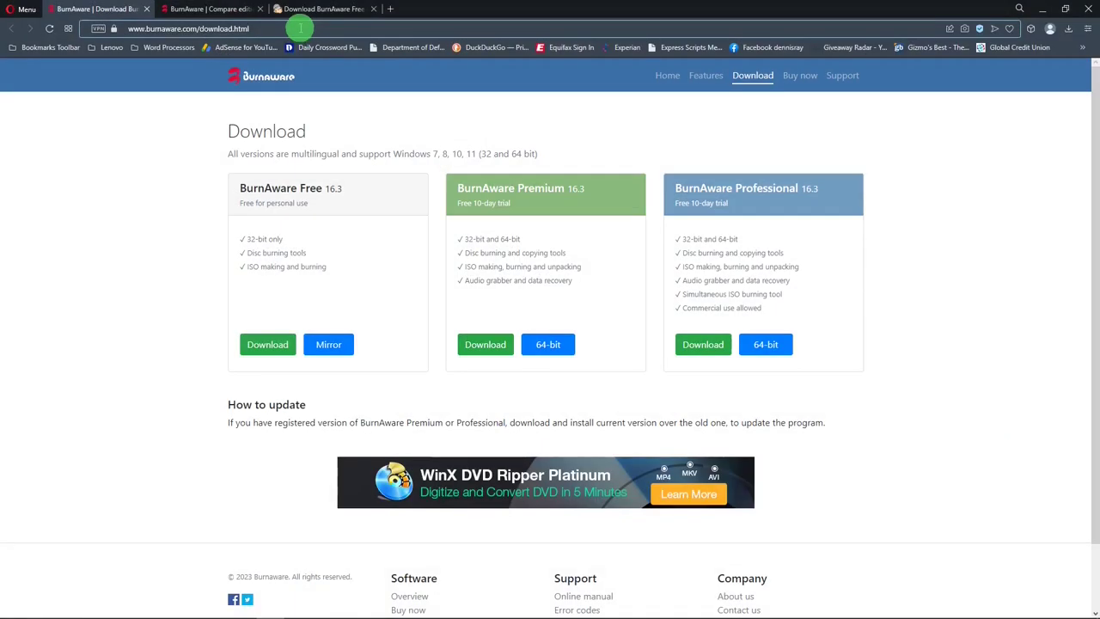
- Bring up BurnAware's Compare editions page listing Free, Premium and Professional features
click(301, 29)
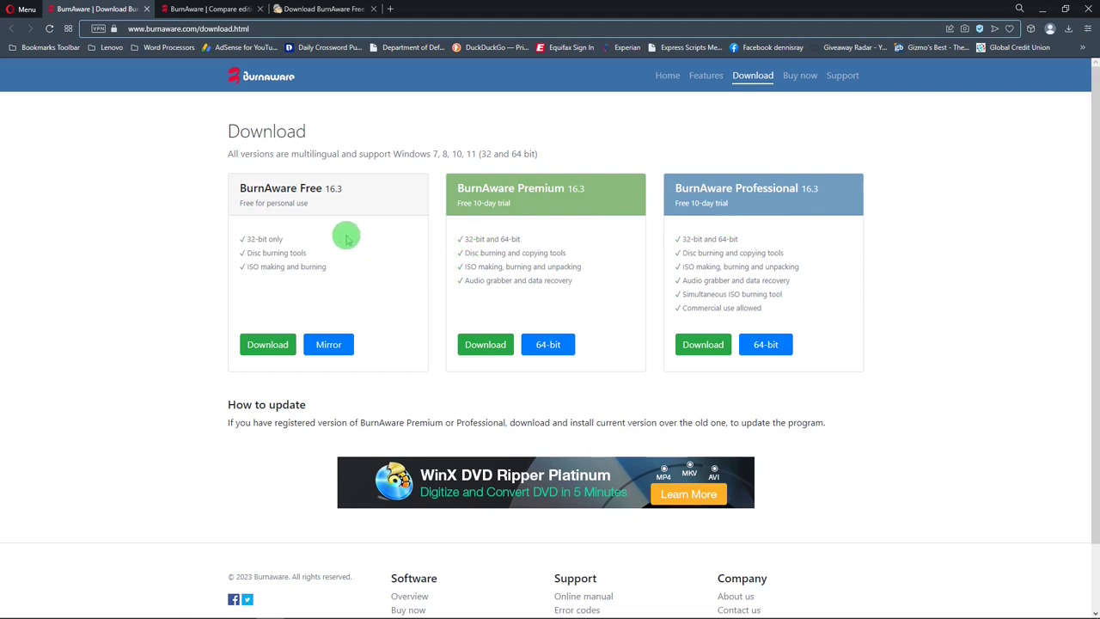
click(267, 346)
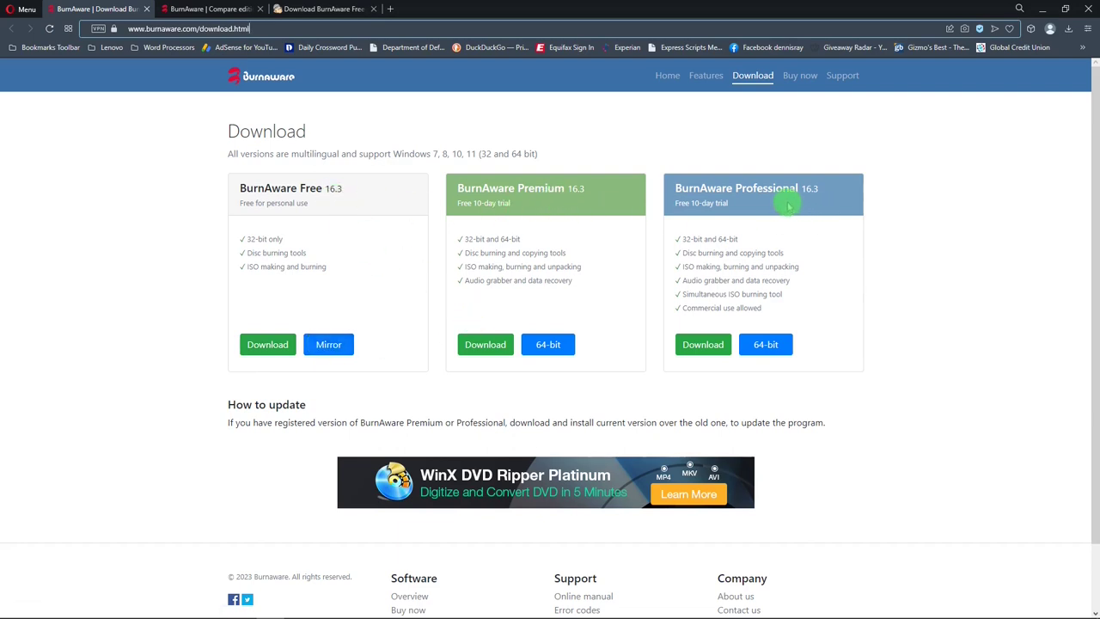
click(203, 9)
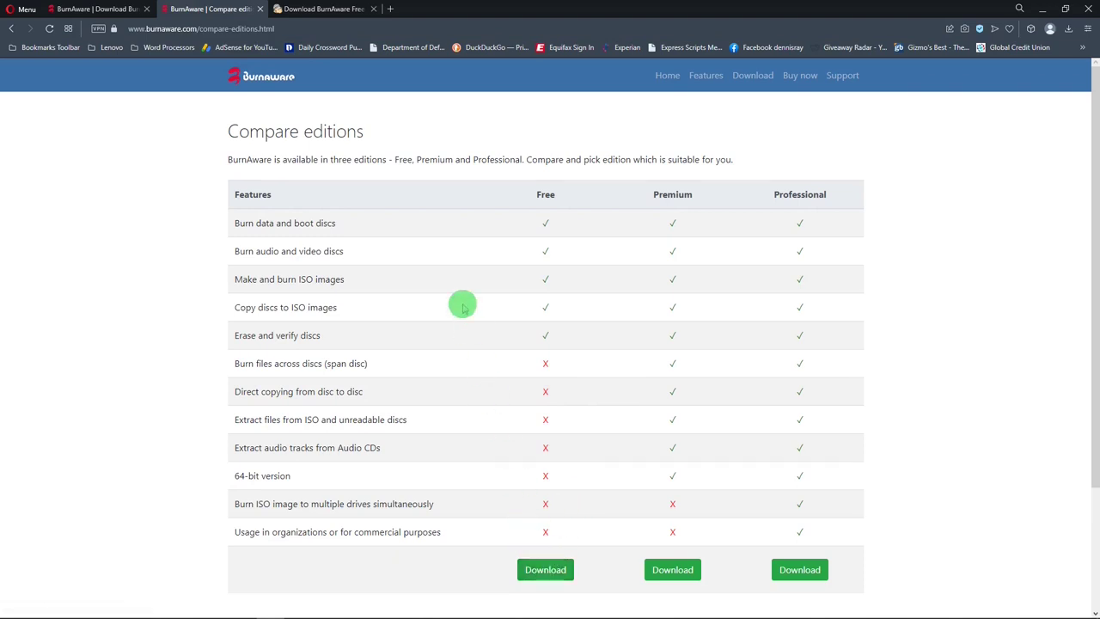
click(332, 10)
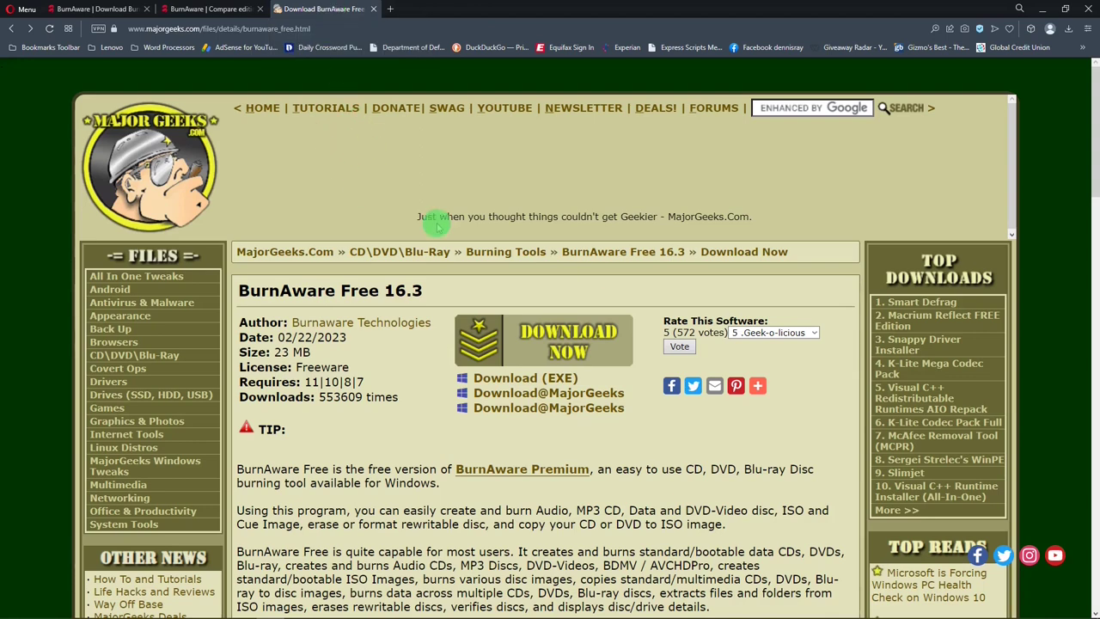
drag(1089, 143, 1088, 206)
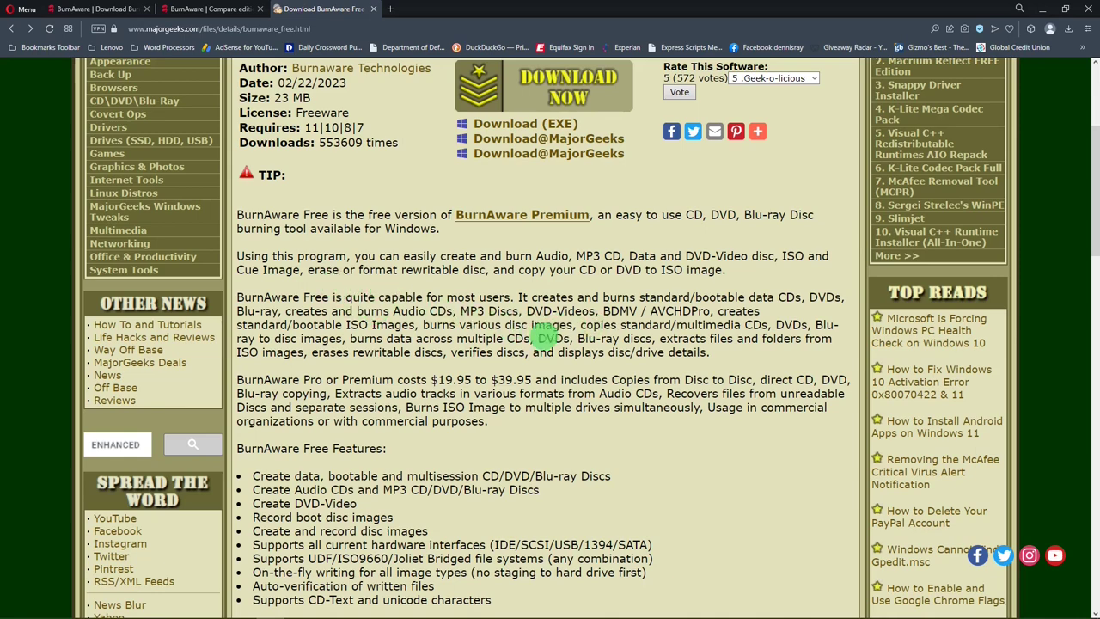
drag(1093, 219, 1073, 304)
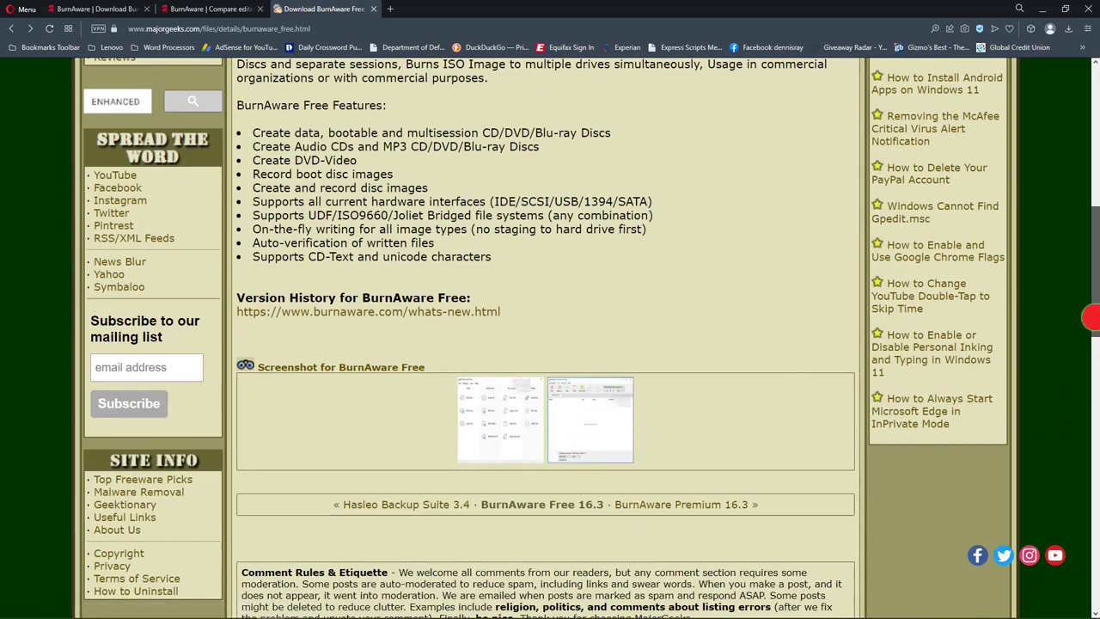
drag(1091, 329, 1090, 188)
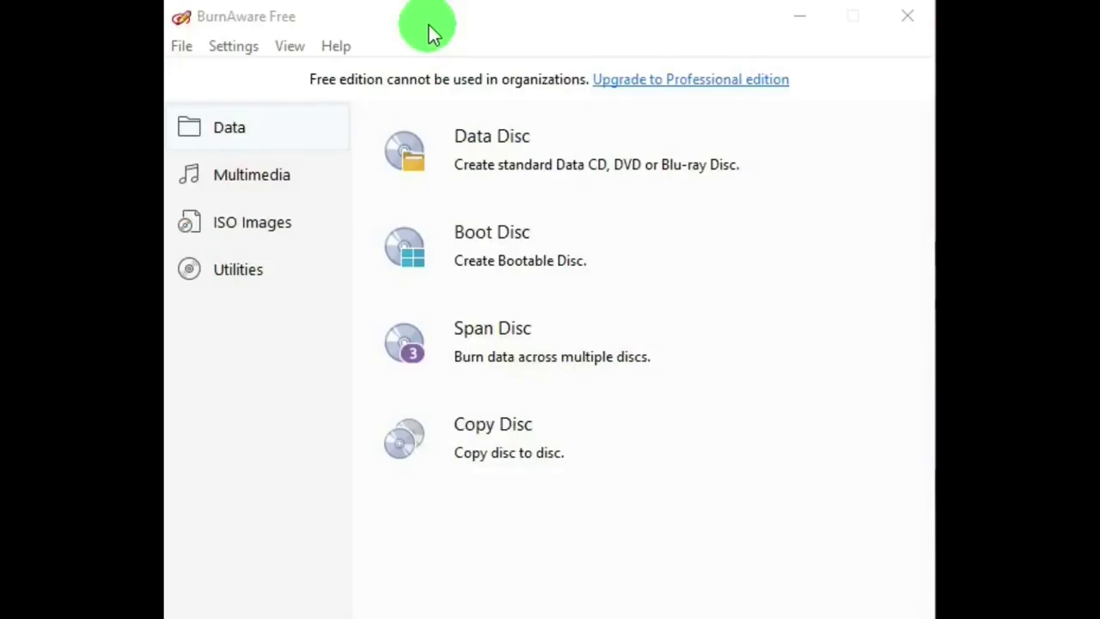
- Look over the File menu's project commands, then the Settings options for update checks and sleep prevention
click(188, 43)
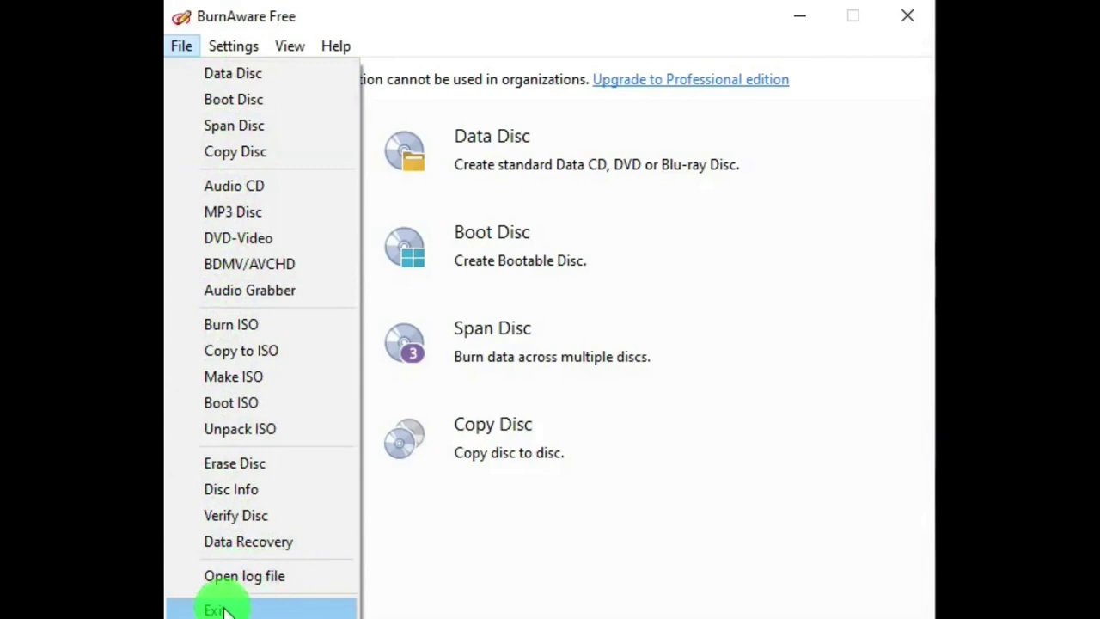
click(233, 50)
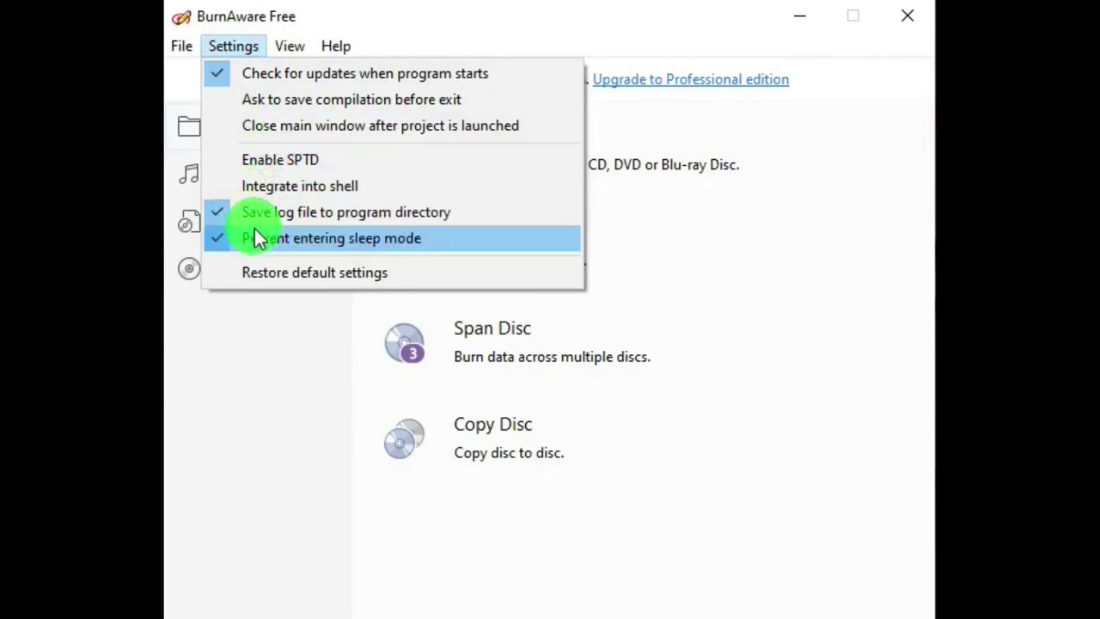
mouse_move(293, 50)
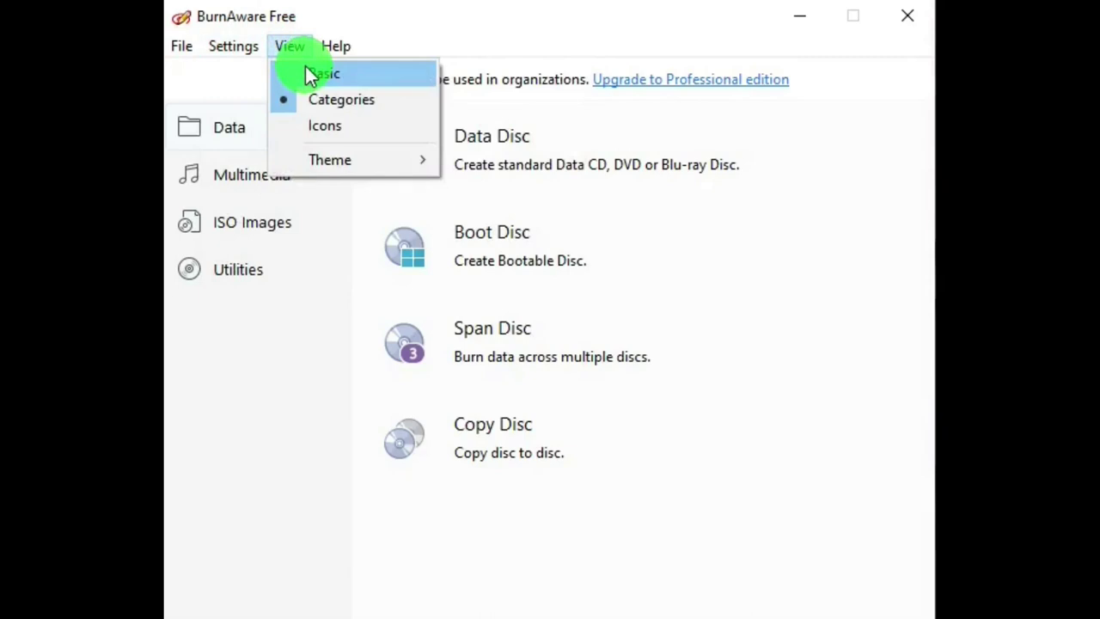
click(310, 73)
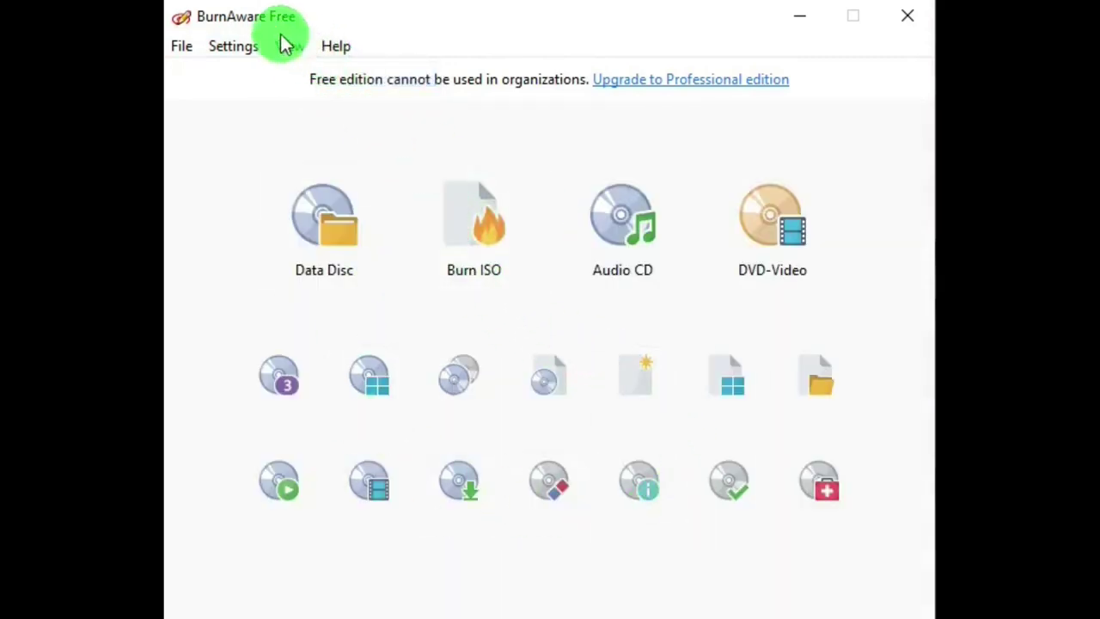
click(286, 50)
click(317, 99)
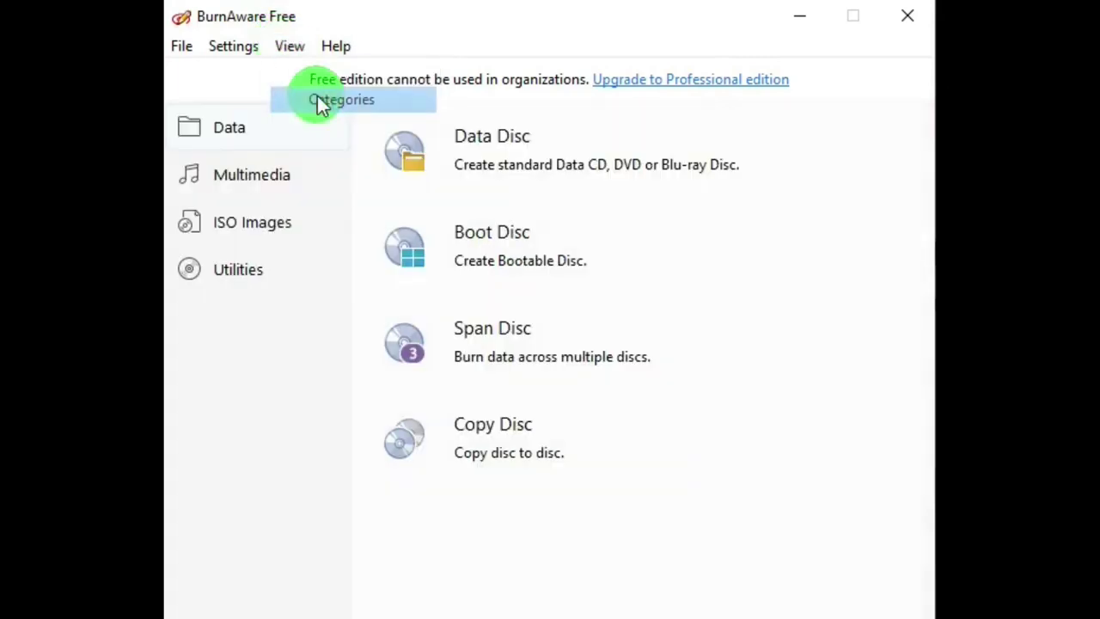
click(296, 47)
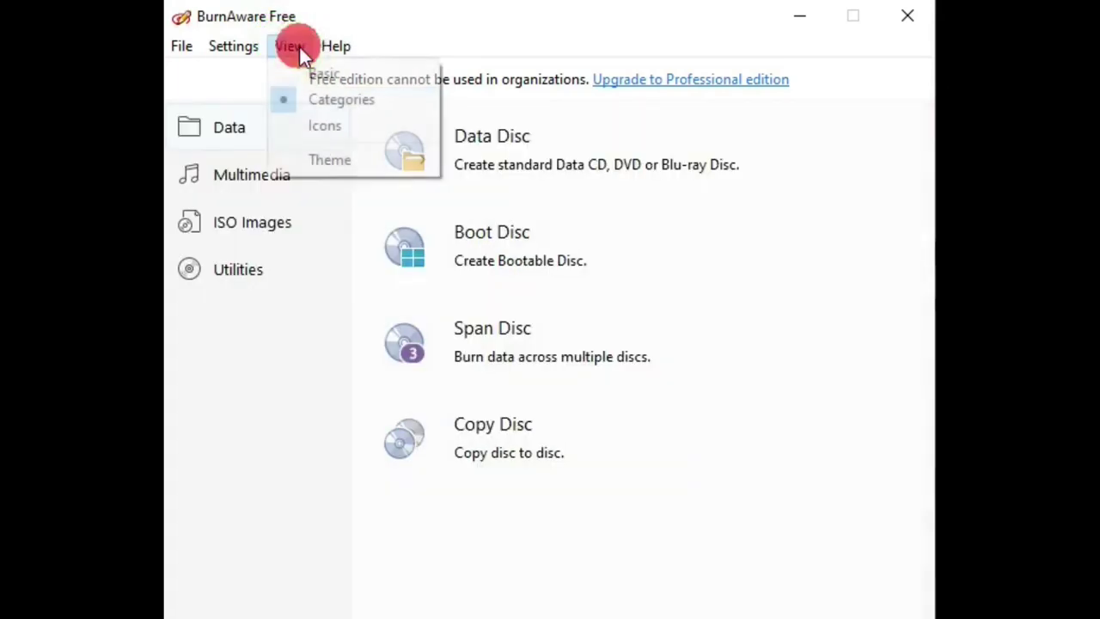
click(331, 125)
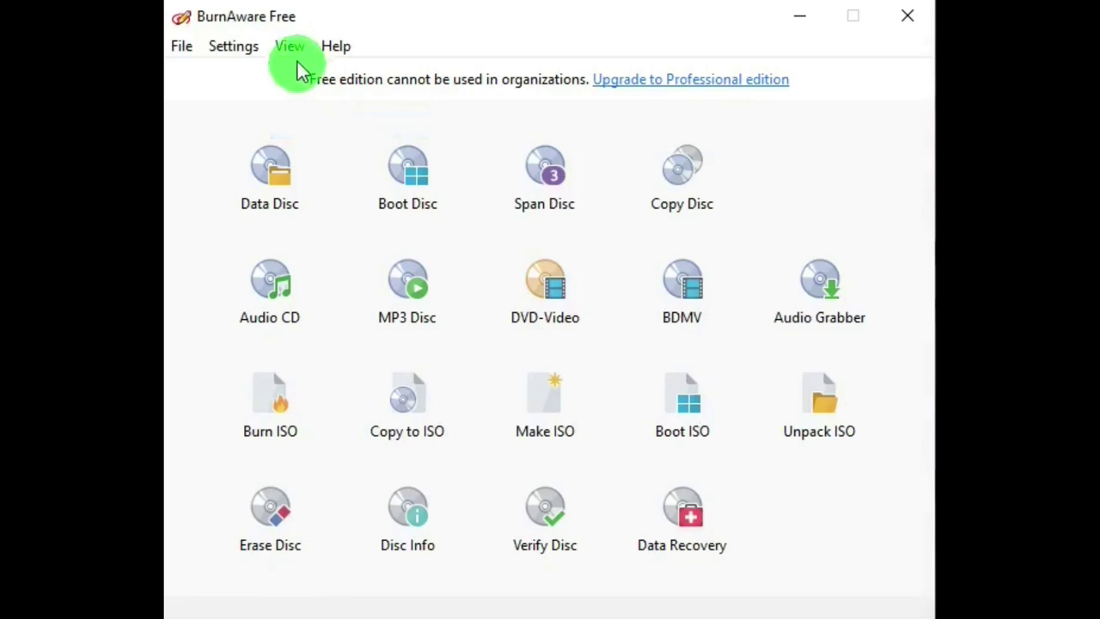
click(297, 49)
click(312, 98)
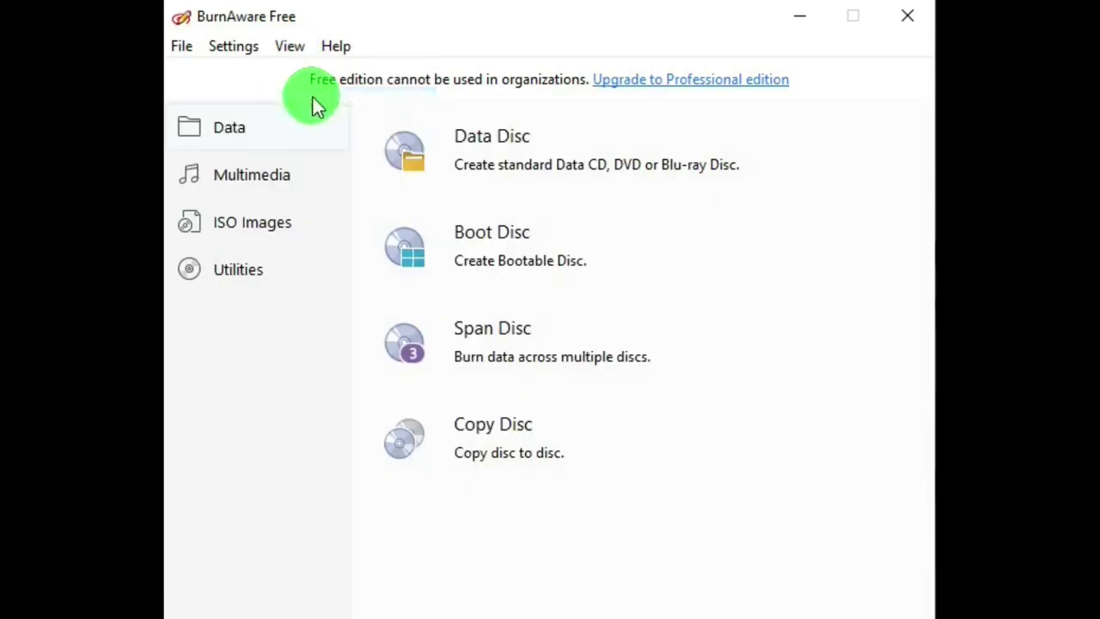
click(294, 48)
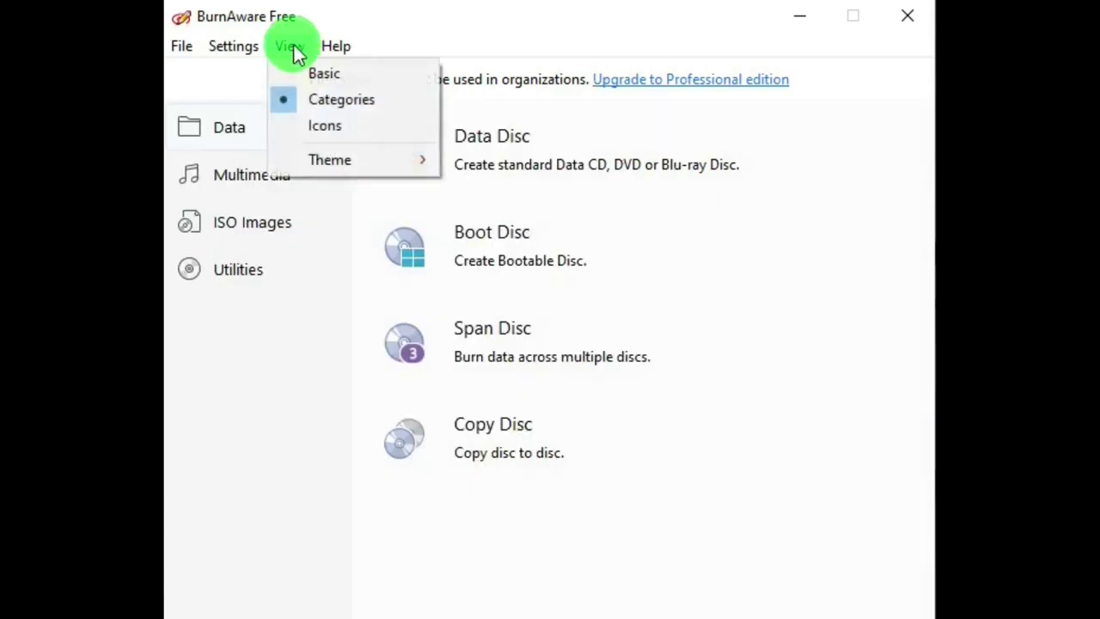
mouse_move(339, 162)
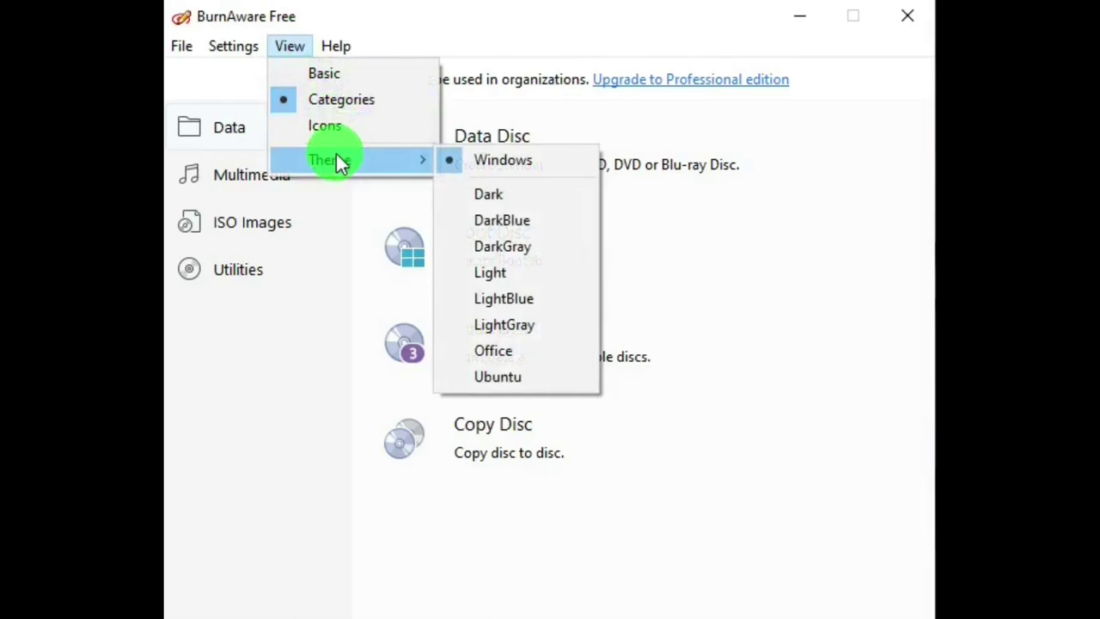
click(504, 192)
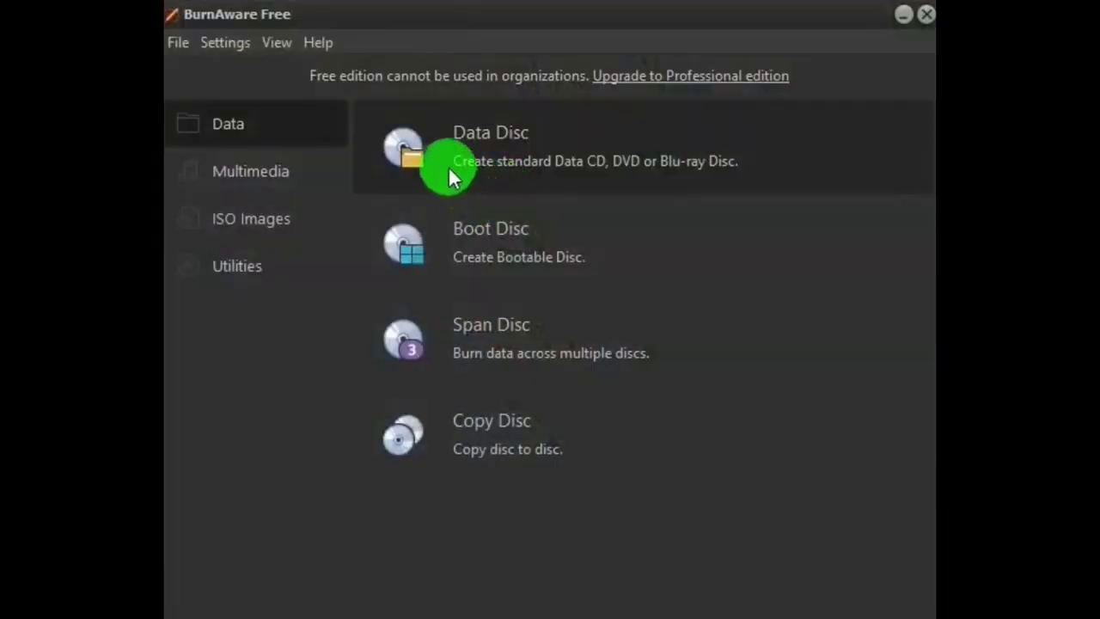
click(282, 43)
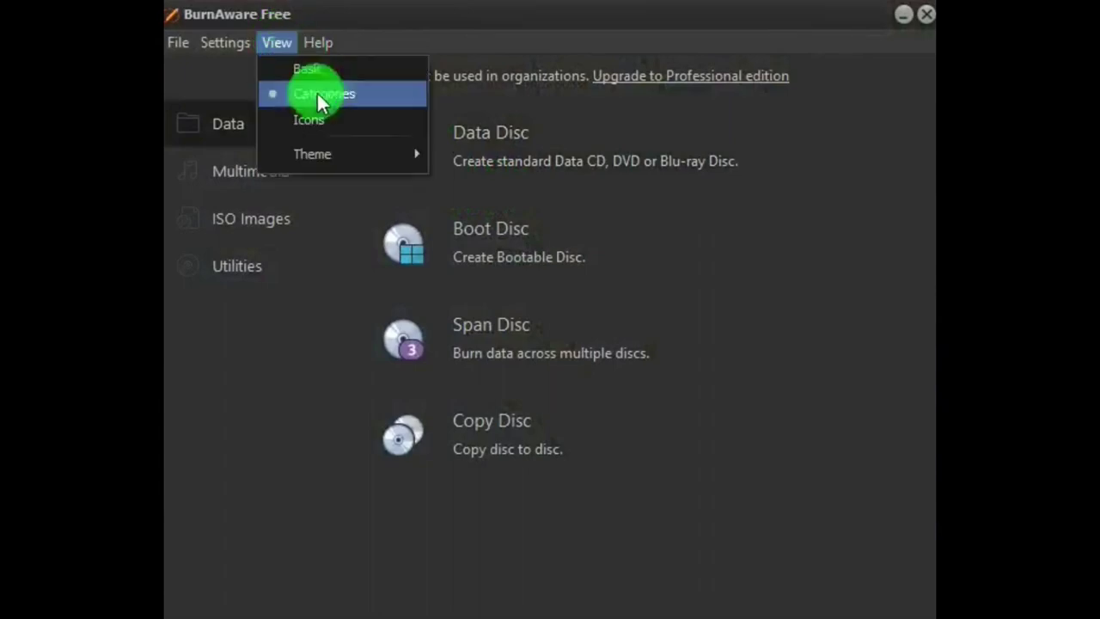
mouse_move(354, 151)
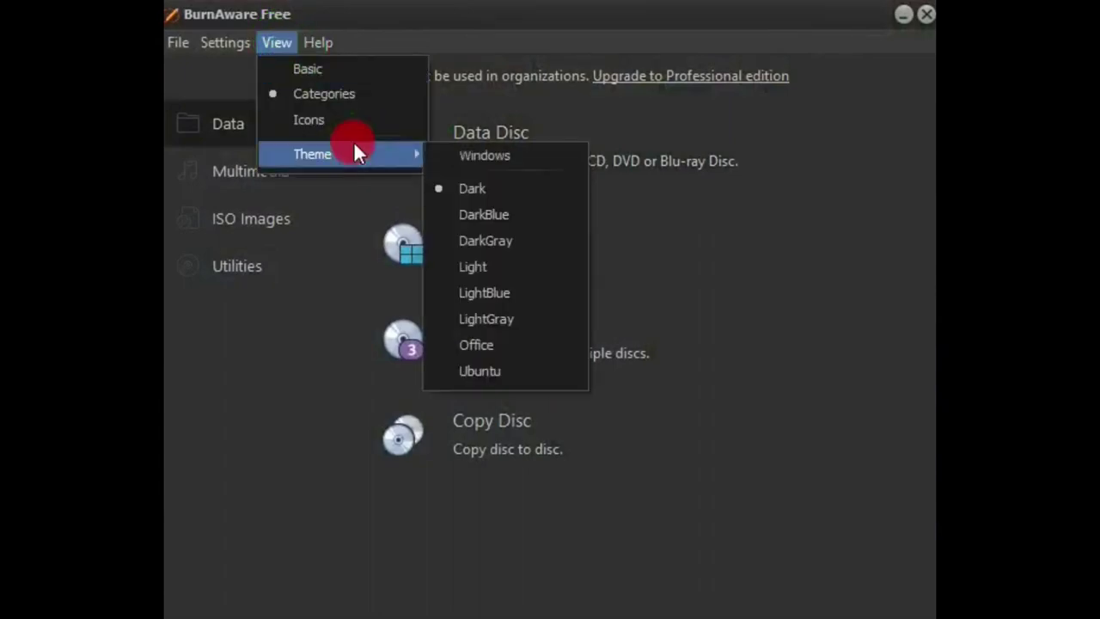
click(468, 154)
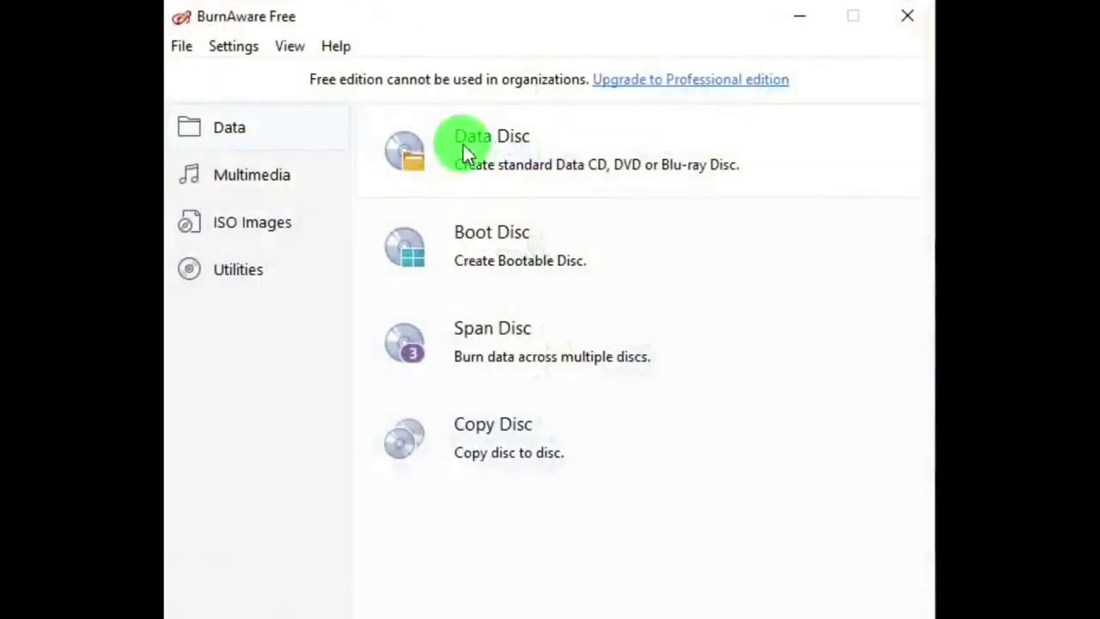
click(337, 46)
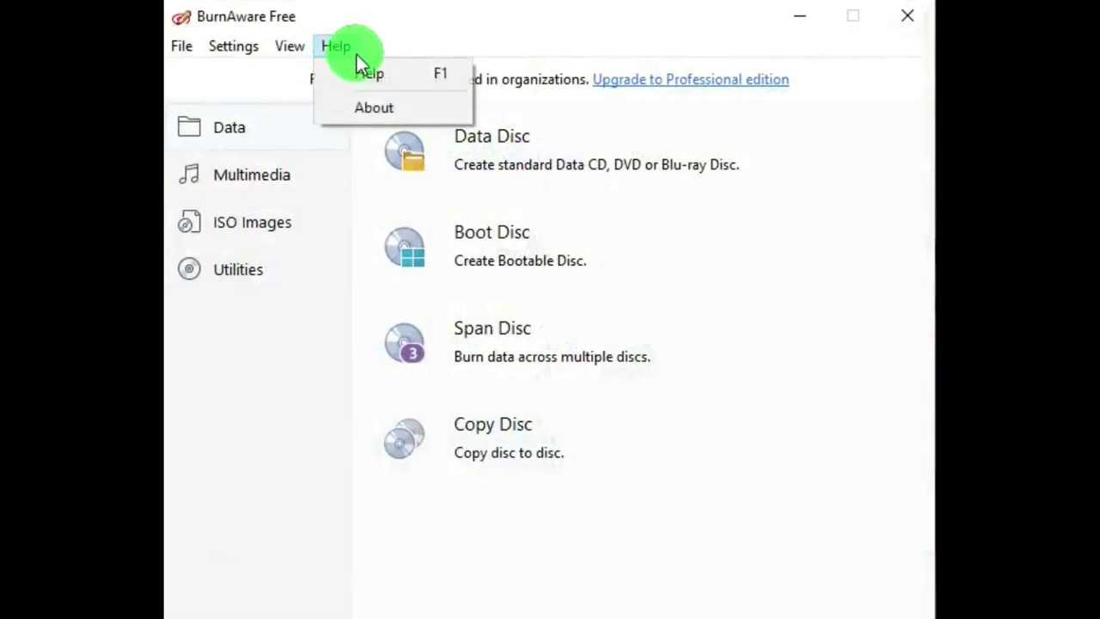
click(373, 107)
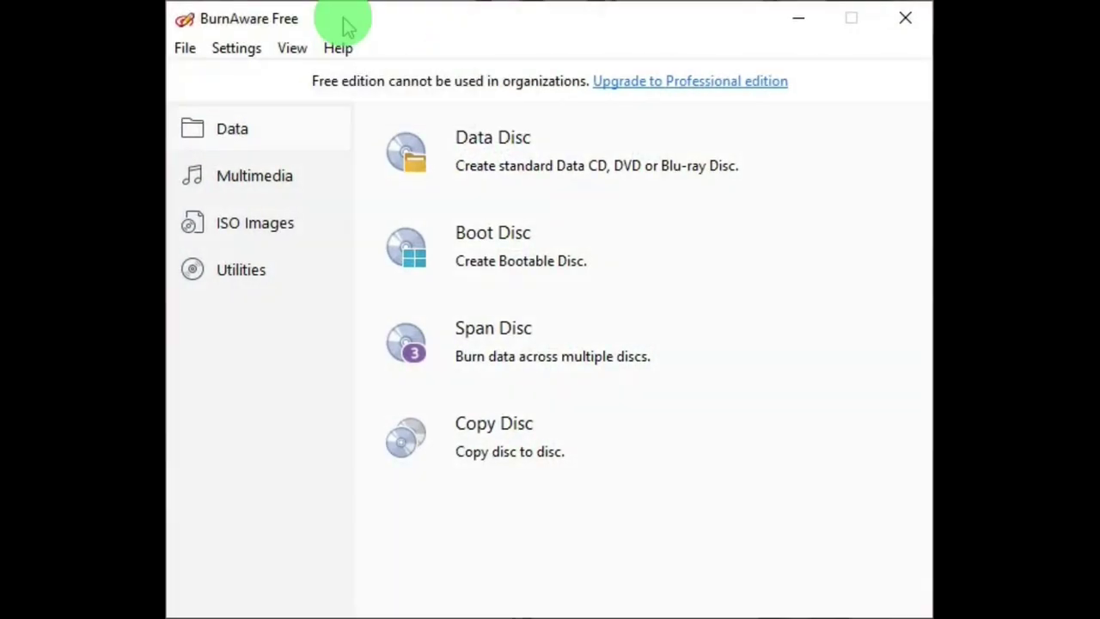
click(494, 147)
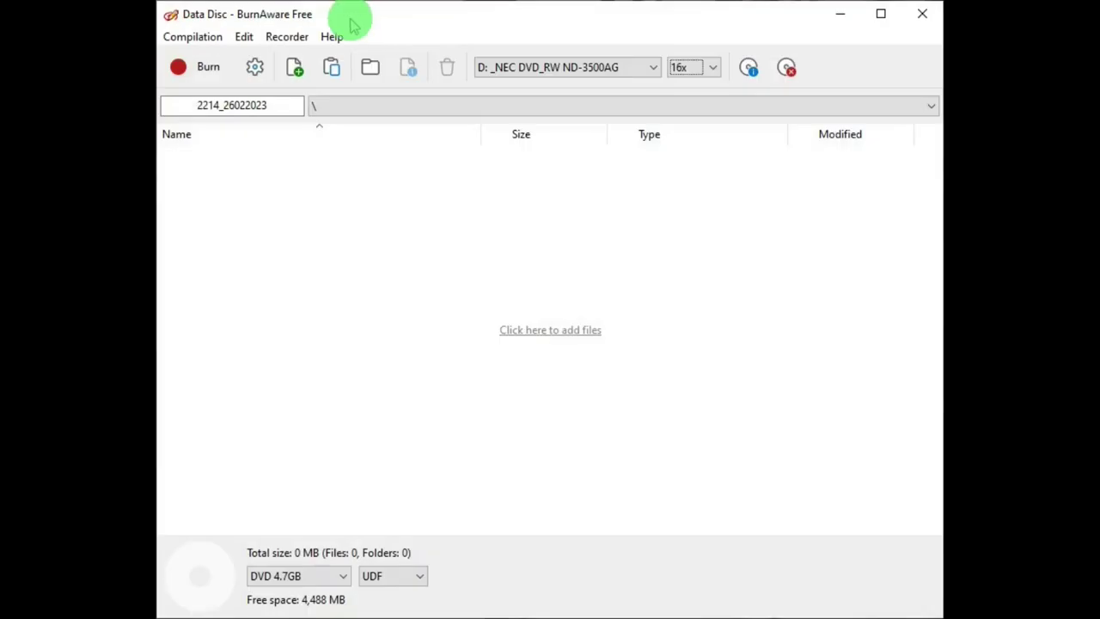
click(196, 39)
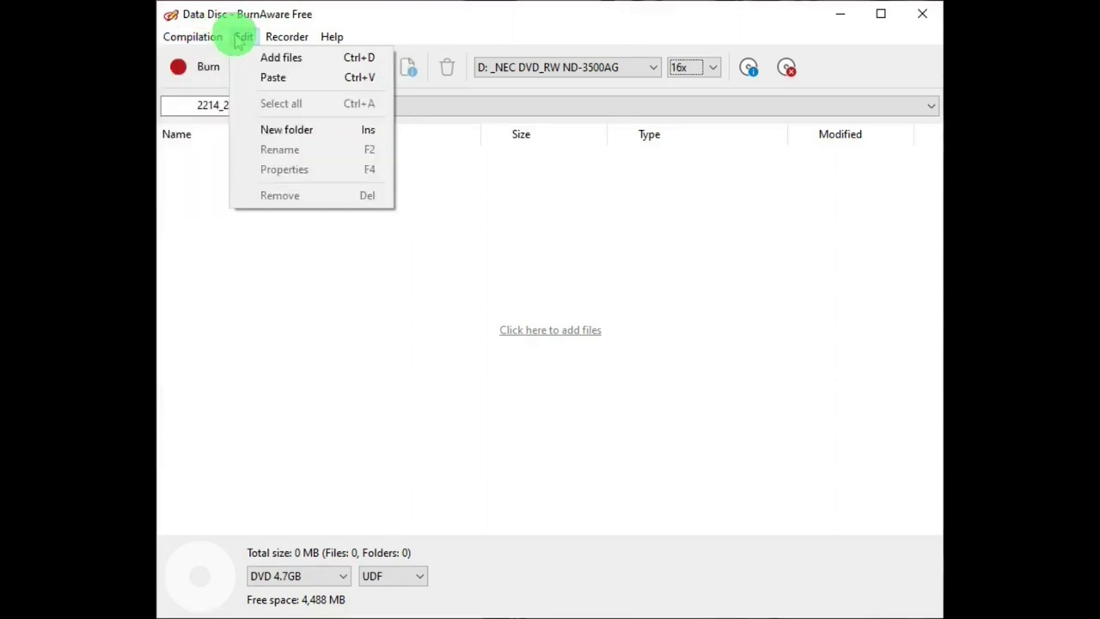
mouse_move(332, 39)
click(385, 24)
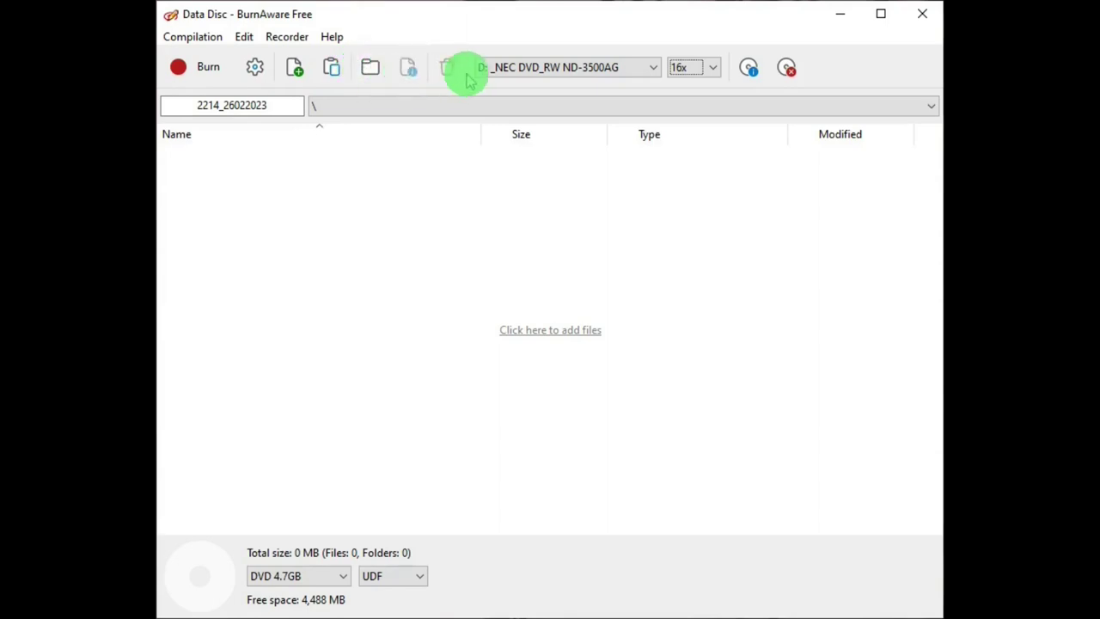
click(653, 69)
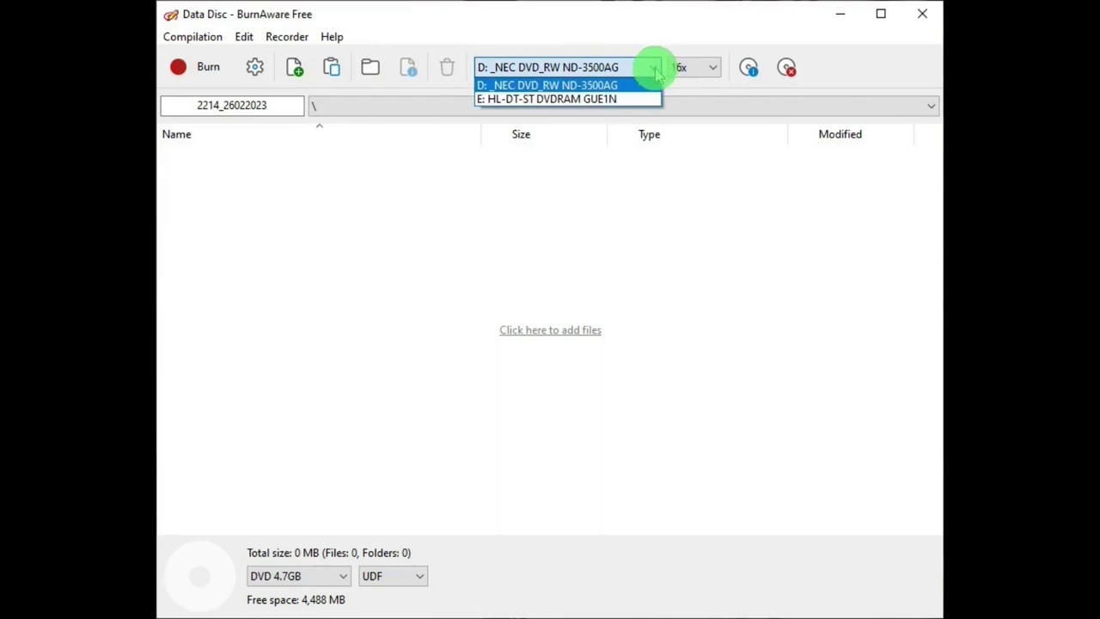
click(712, 68)
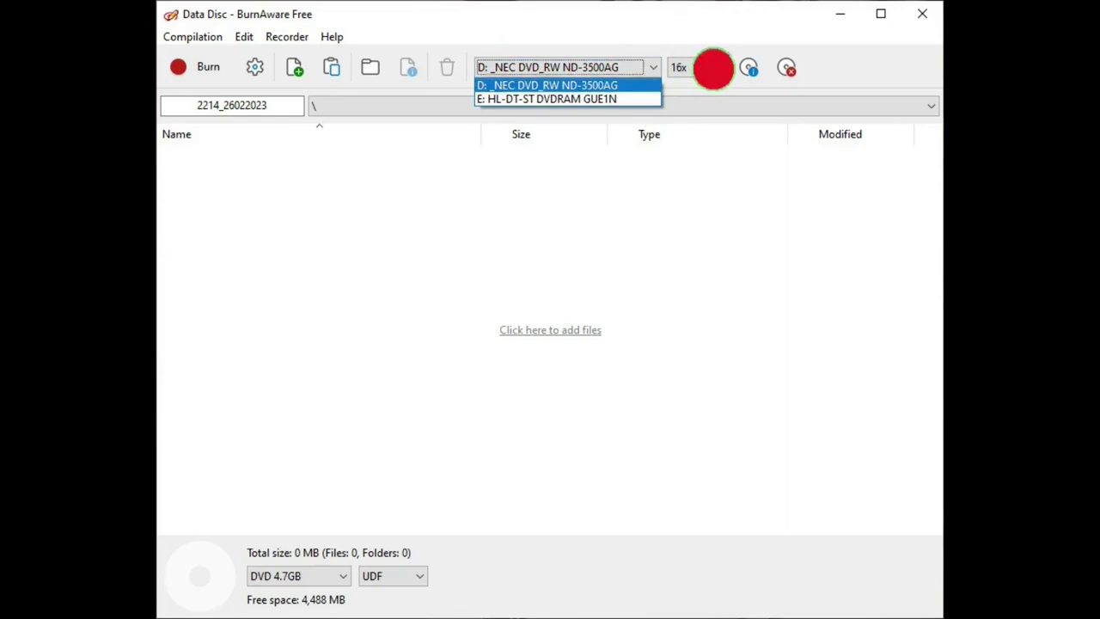
click(713, 70)
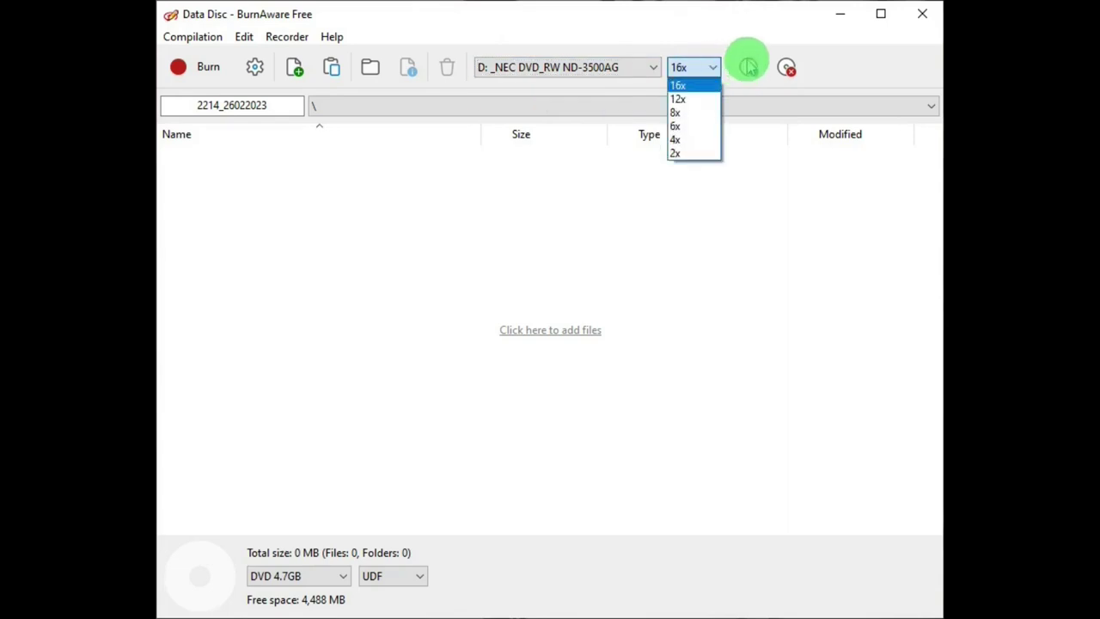
click(846, 78)
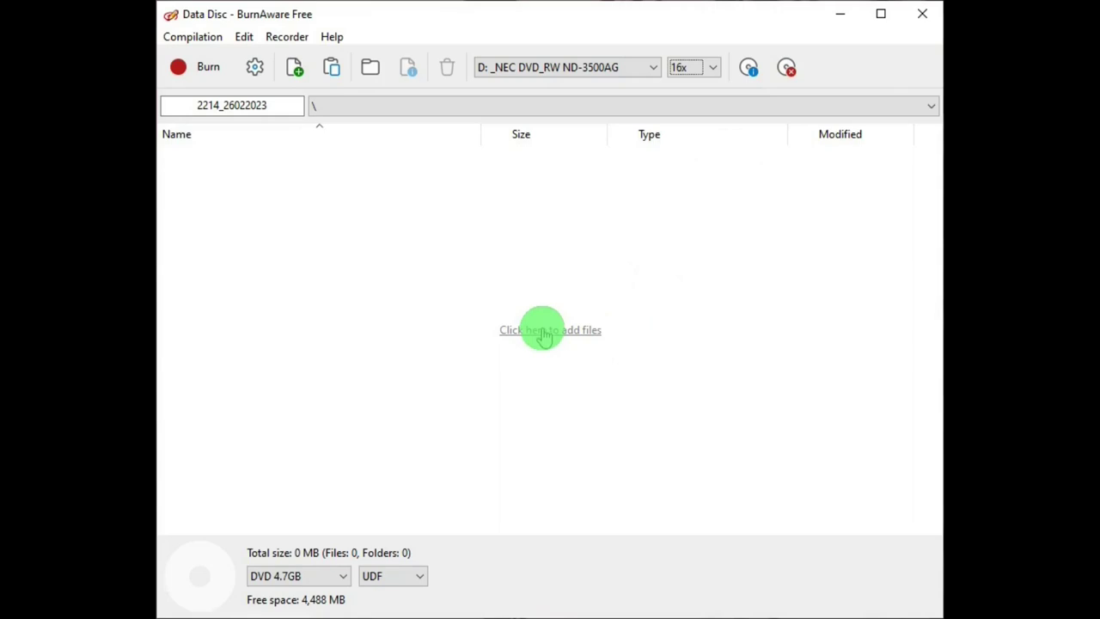
click(344, 580)
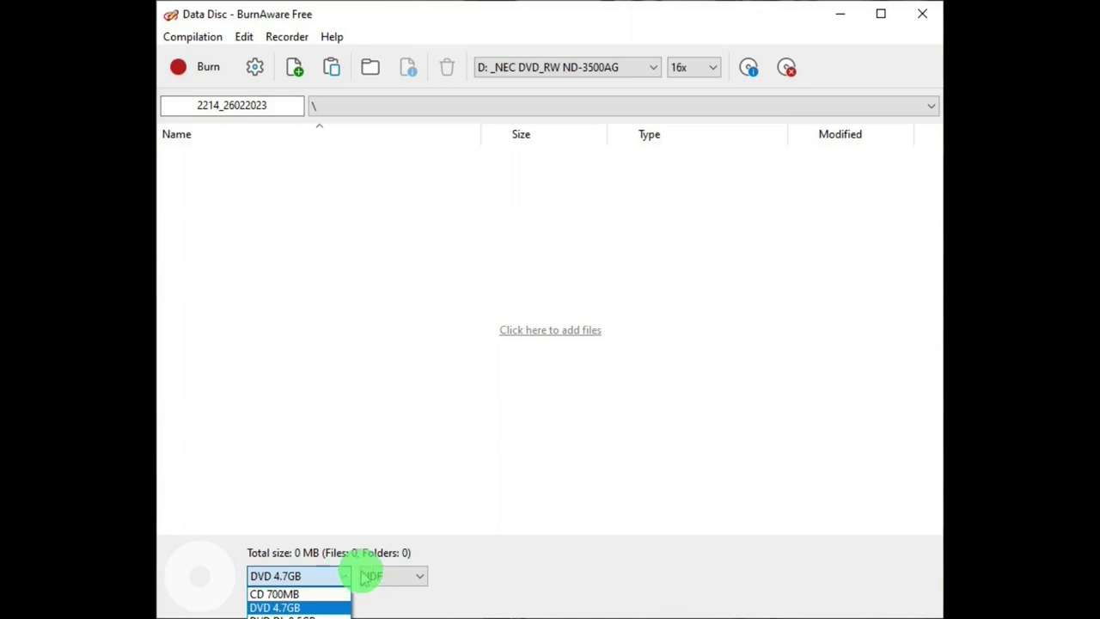
click(417, 575)
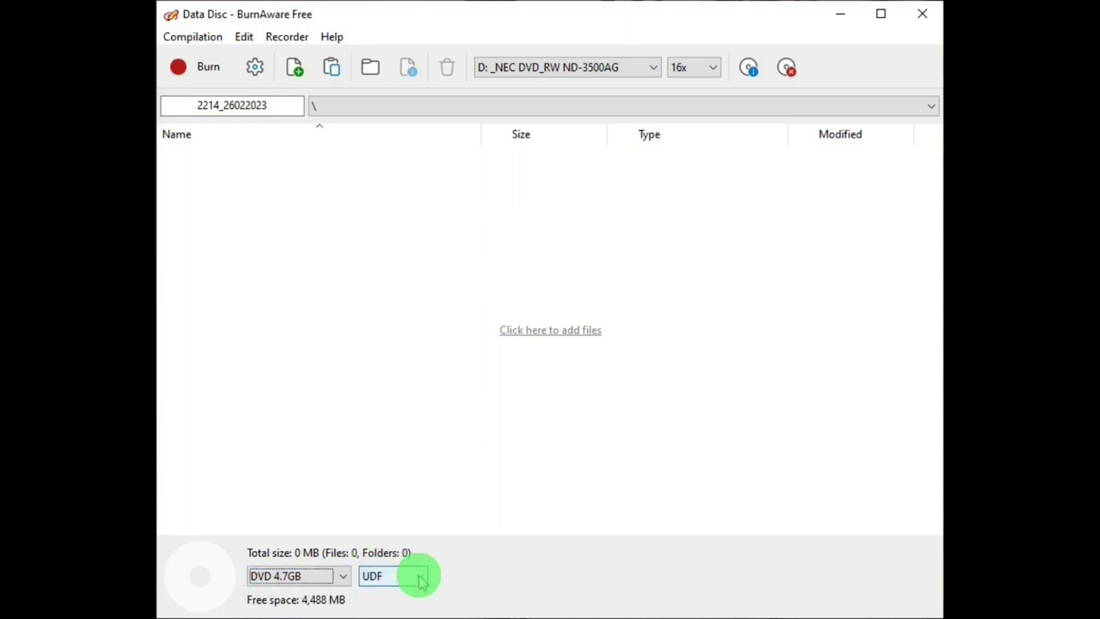
click(419, 577)
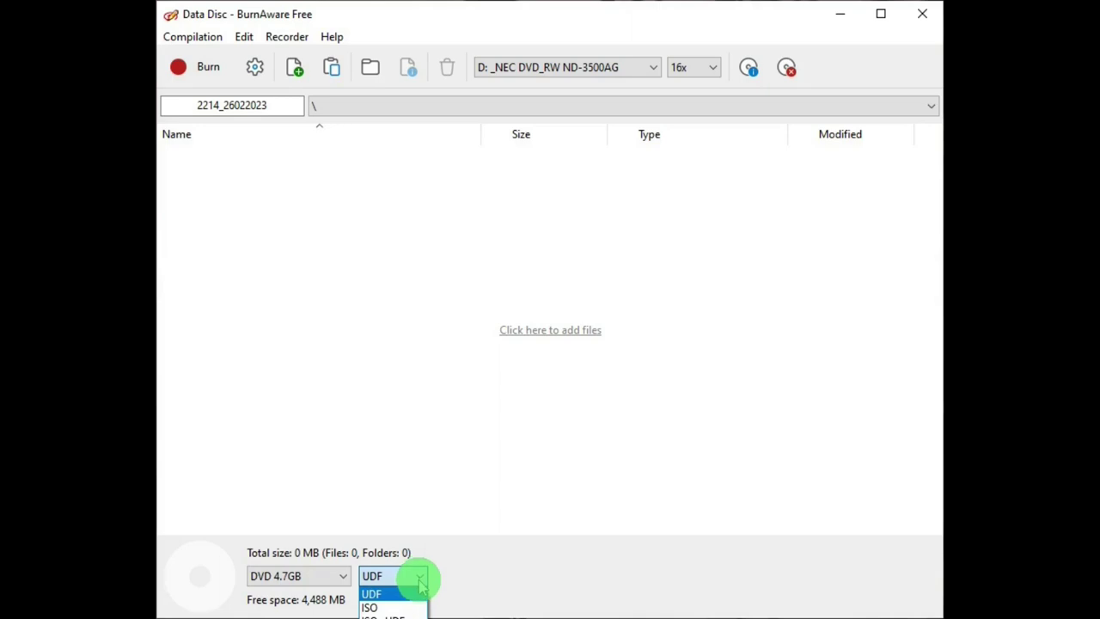
click(476, 581)
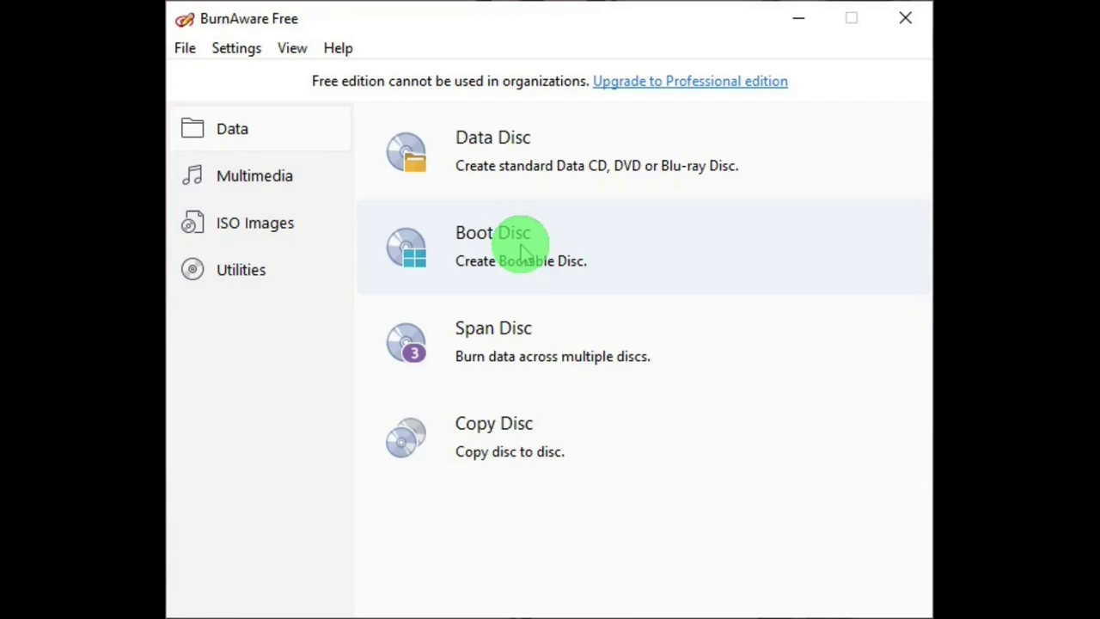
- Start an empty Boot Disc compilation from the Data tools
click(522, 247)
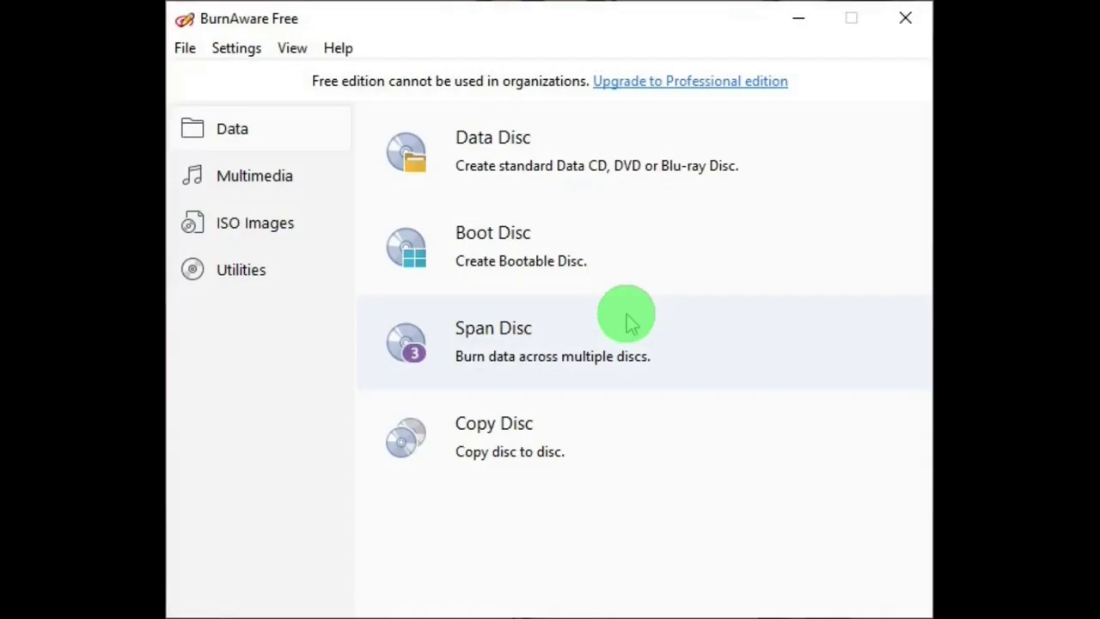
- Try Span Disc and Copy Disc, declining the upgrade offer each time
click(486, 339)
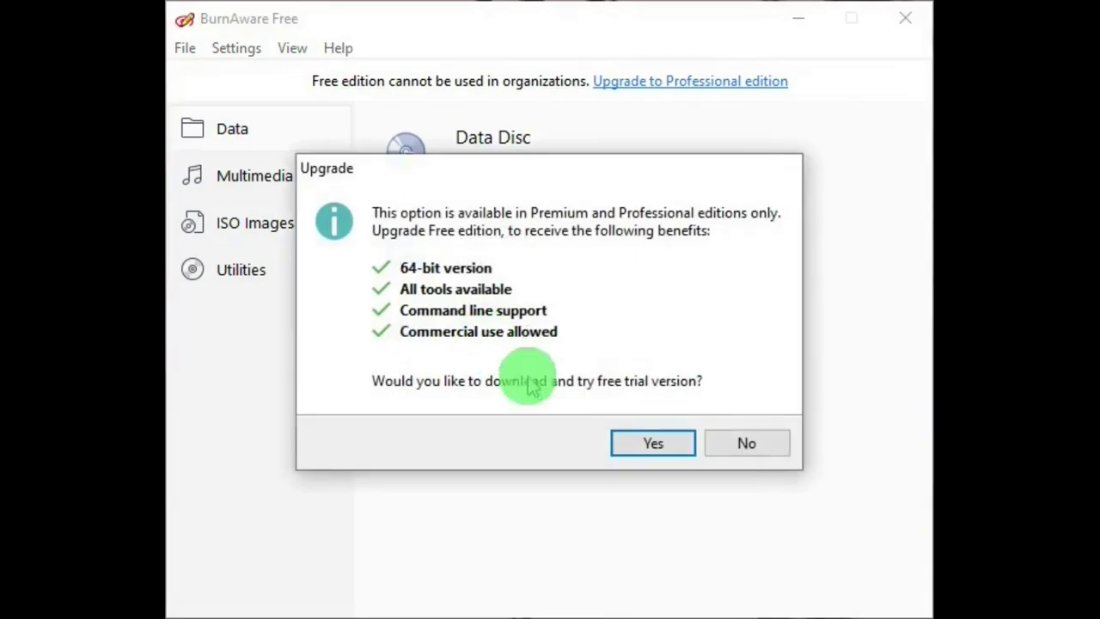
click(745, 441)
click(511, 422)
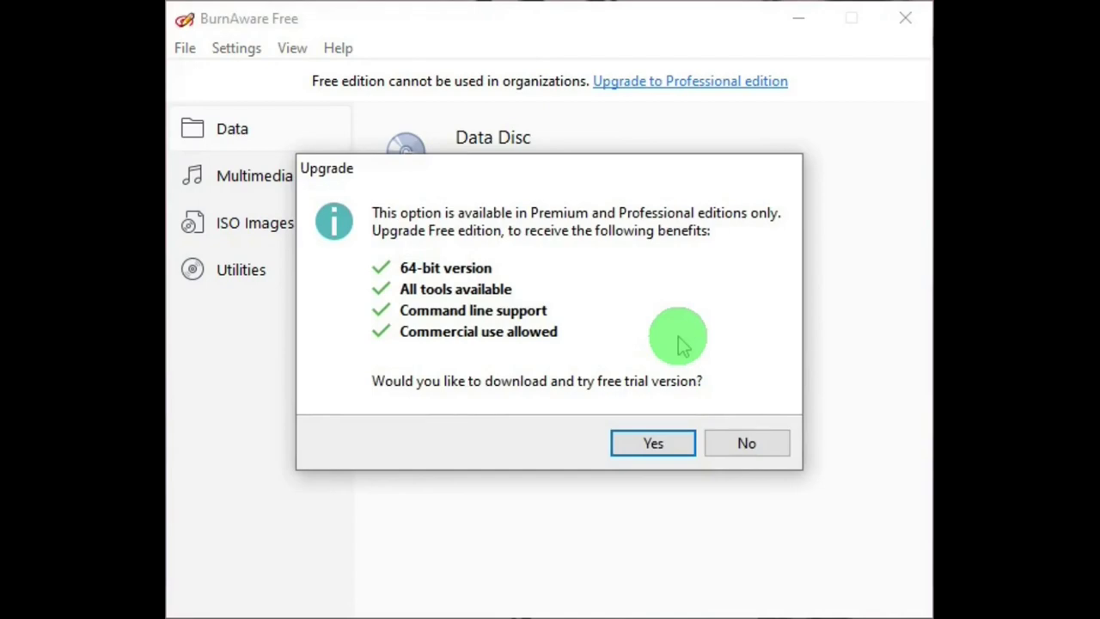
click(746, 438)
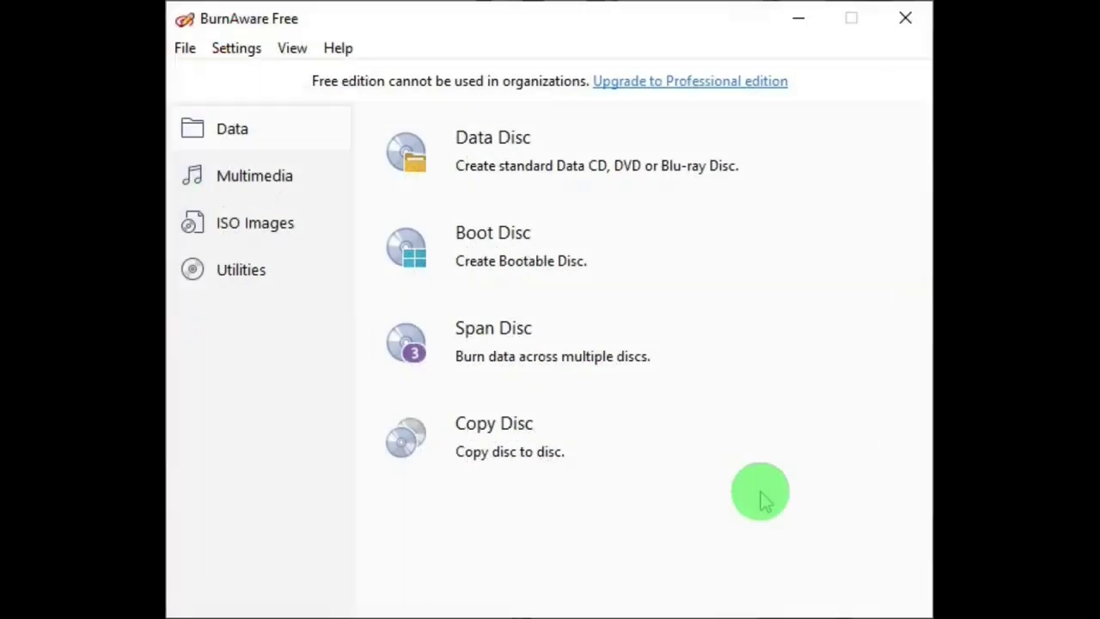
- Switch to the Multimedia tools and start an Audio CD compilation
click(277, 185)
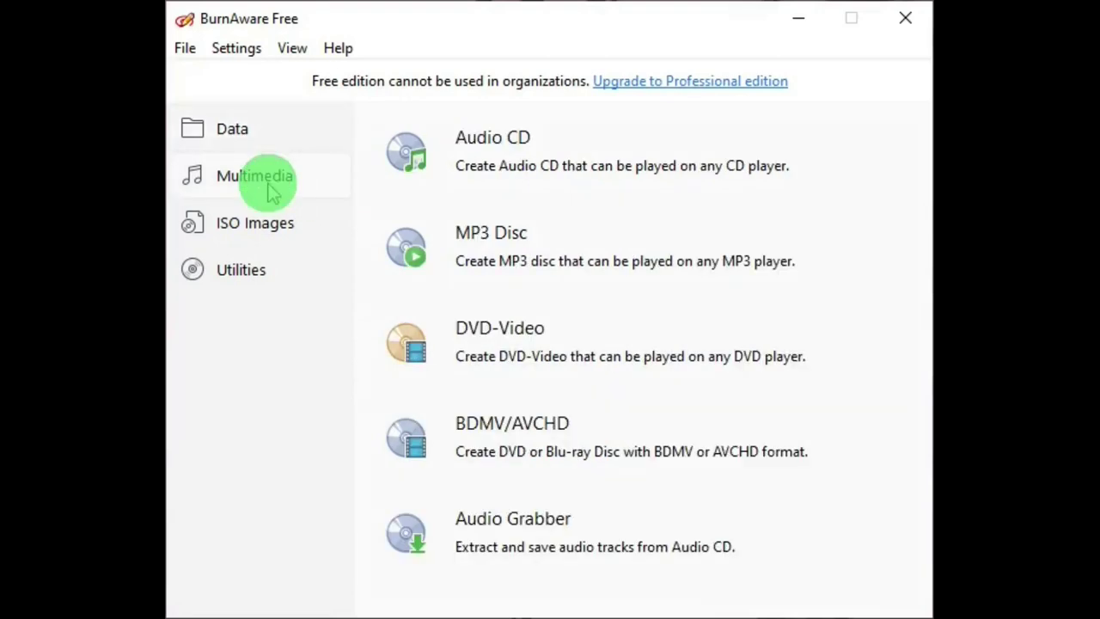
click(526, 155)
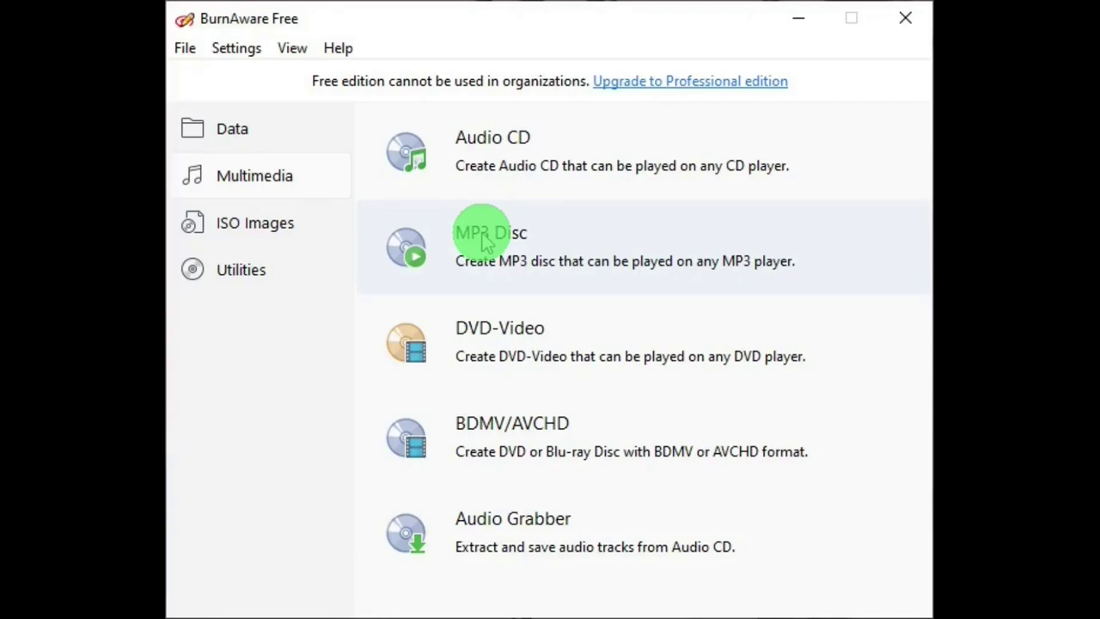
click(563, 336)
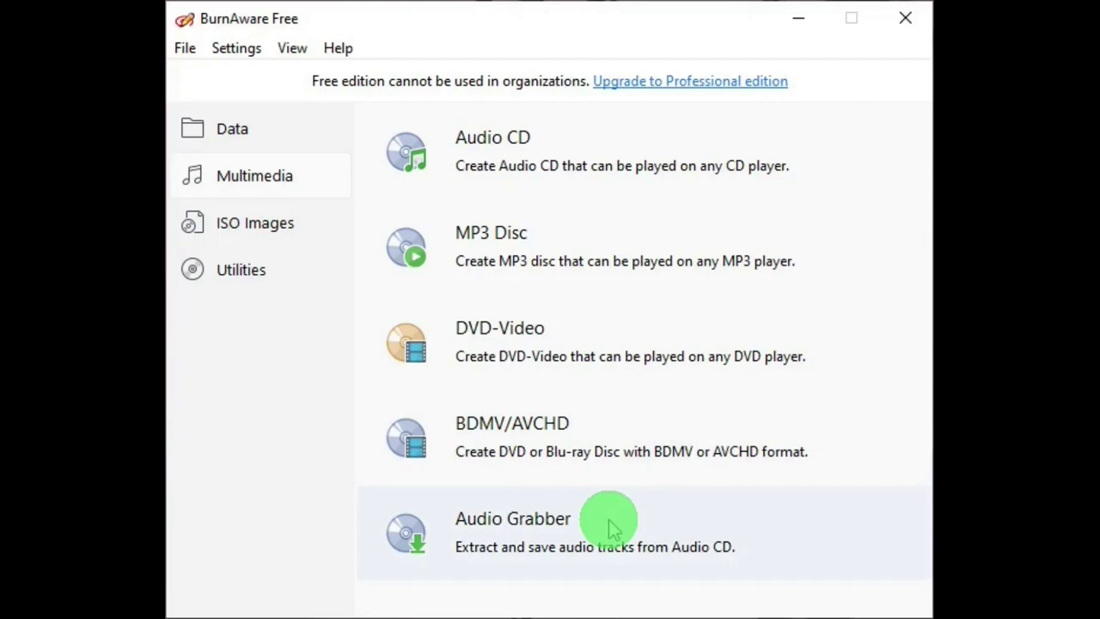
- Show the ISO Images tools: Burn ISO, Copy to ISO, Make ISO, Boot ISO, Unpack ISO
click(259, 225)
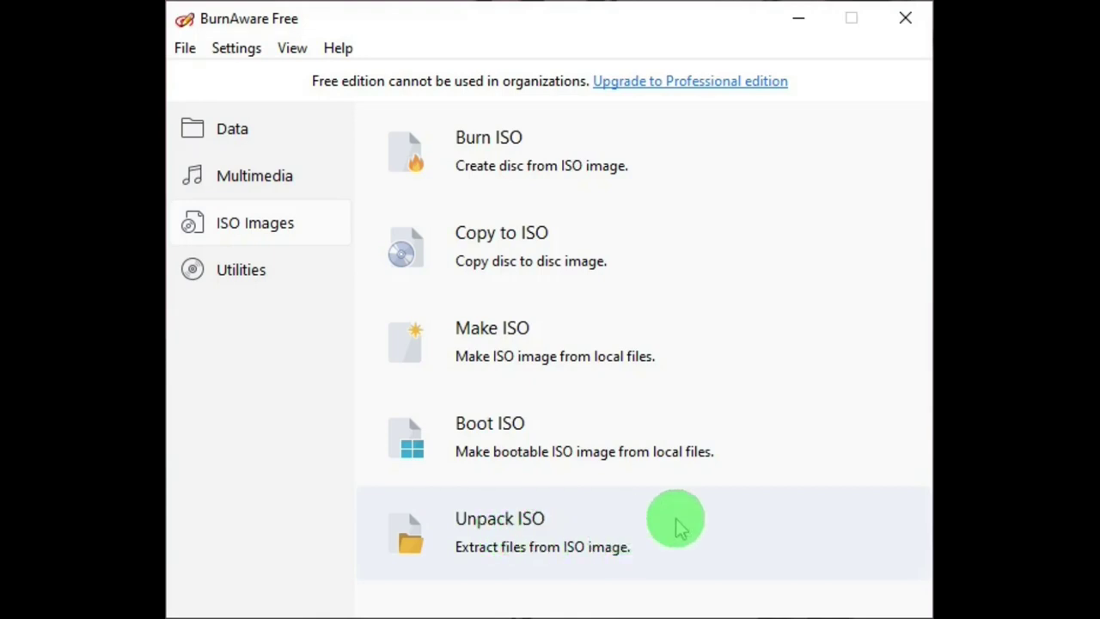
- Show the Utilities and review the Erase Disc options, closing without erasing
click(248, 274)
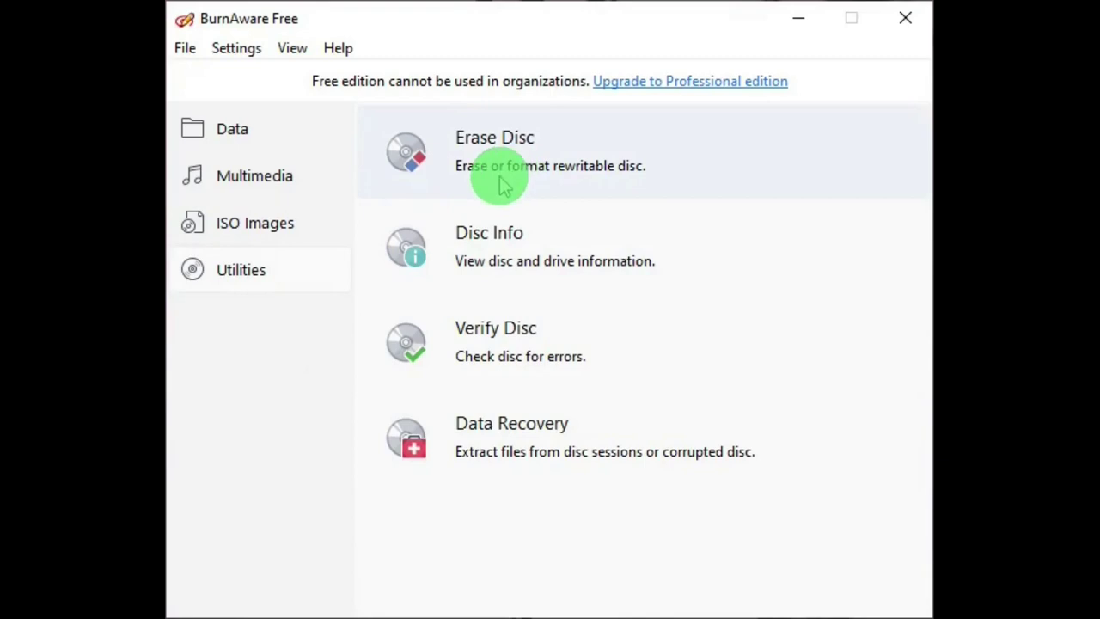
click(545, 152)
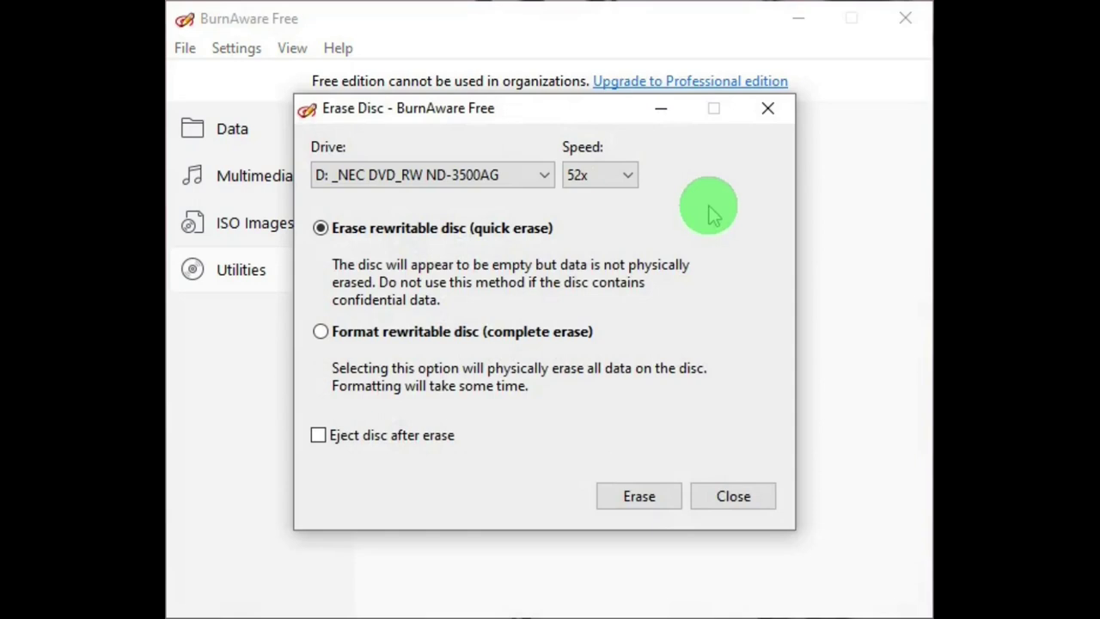
click(734, 495)
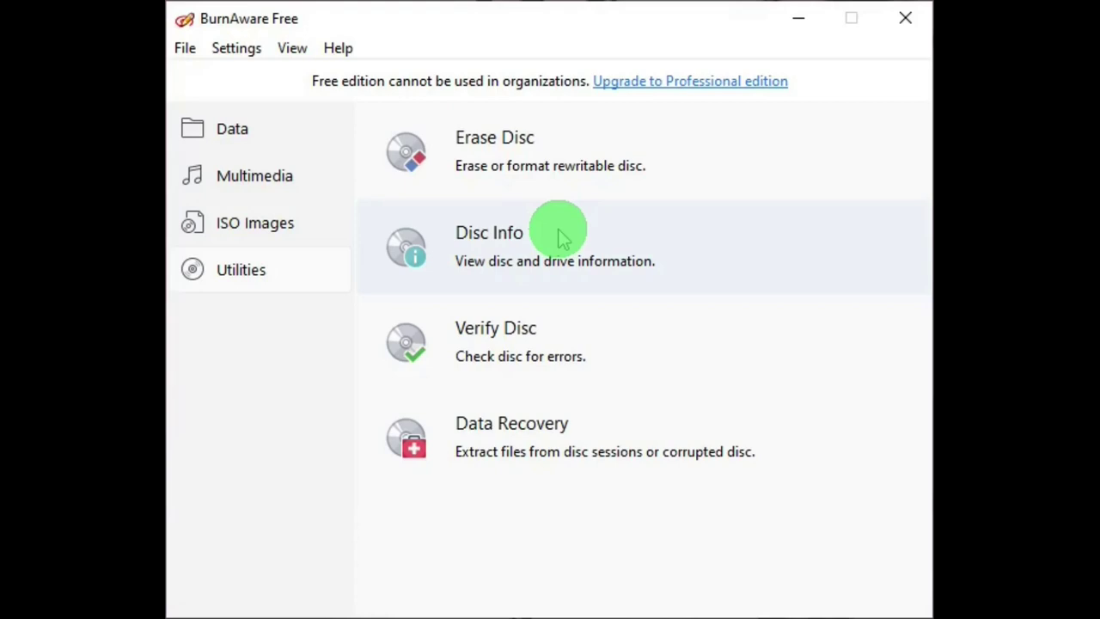
- Check the drives listed in Verify Disc, keeping drive D:, then close the window
click(496, 339)
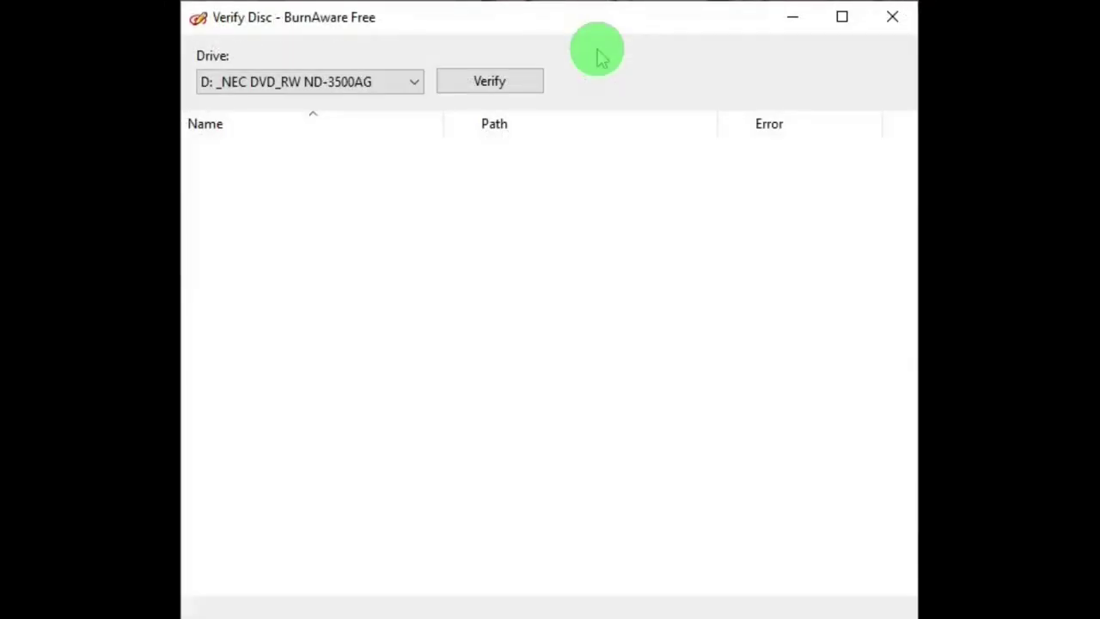
click(416, 81)
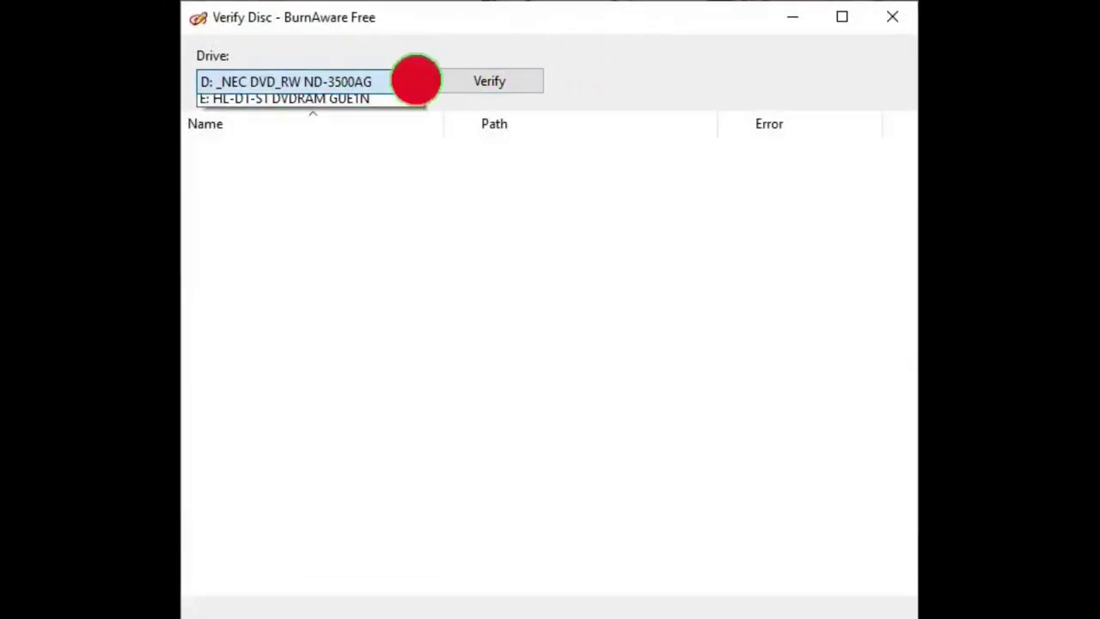
click(416, 83)
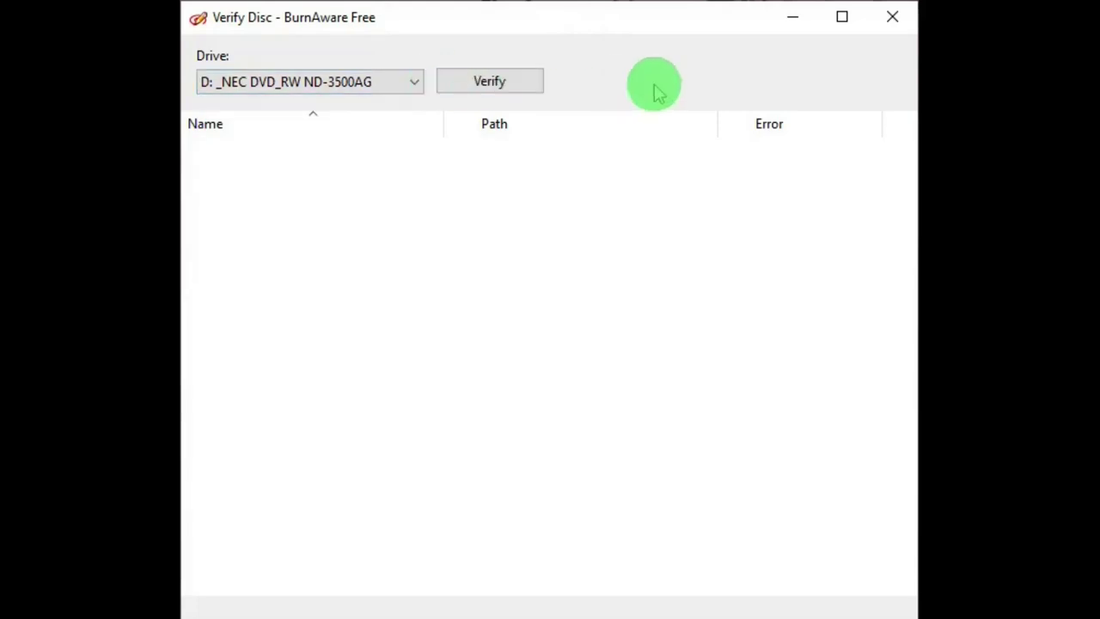
key(alt+F4)
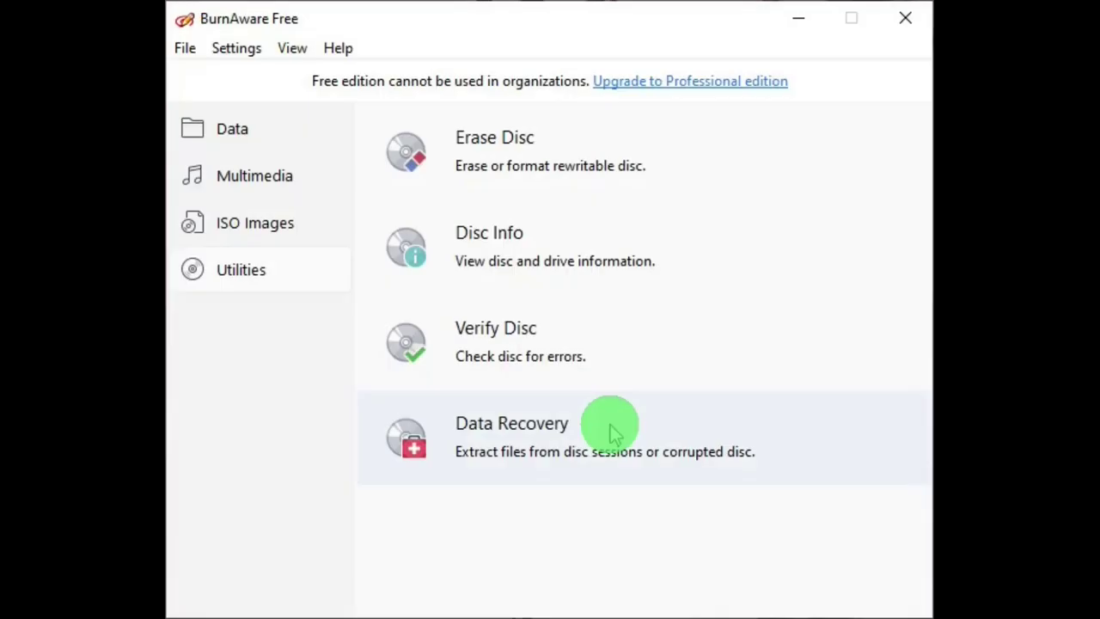